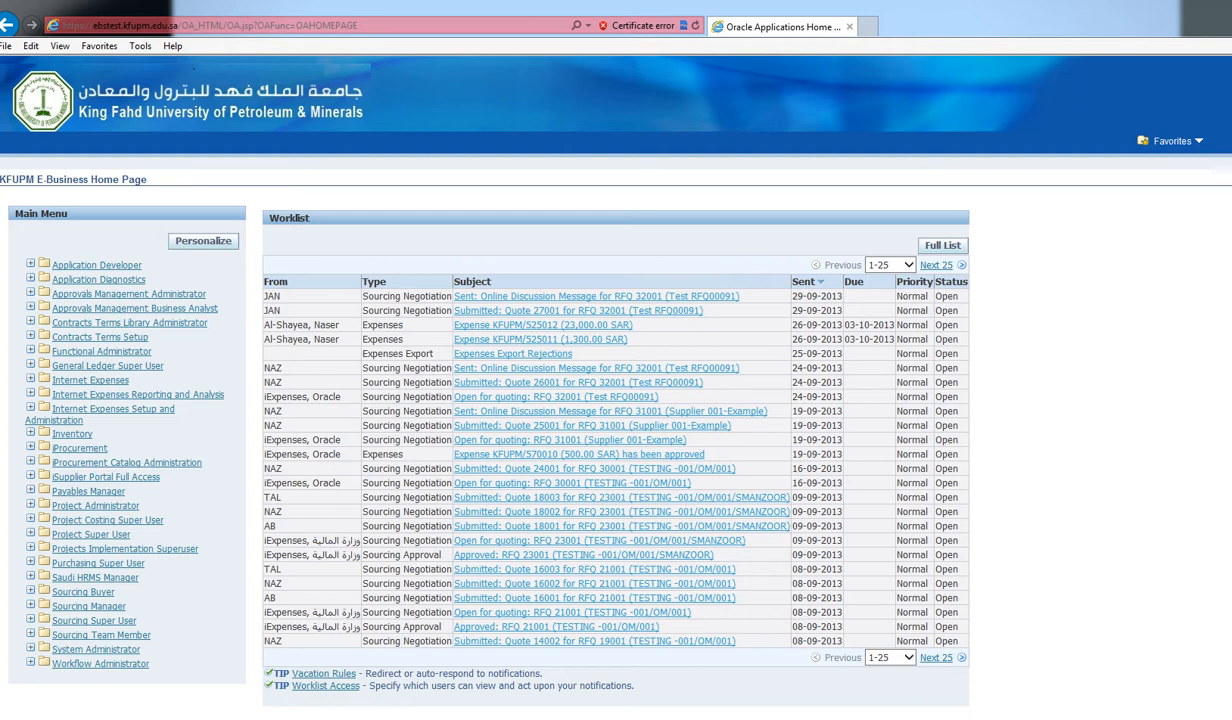
Pick out the iProcurement responsibility in the E-Business Home Page Main Menu
triple_click(138, 395)
triple_click(80, 448)
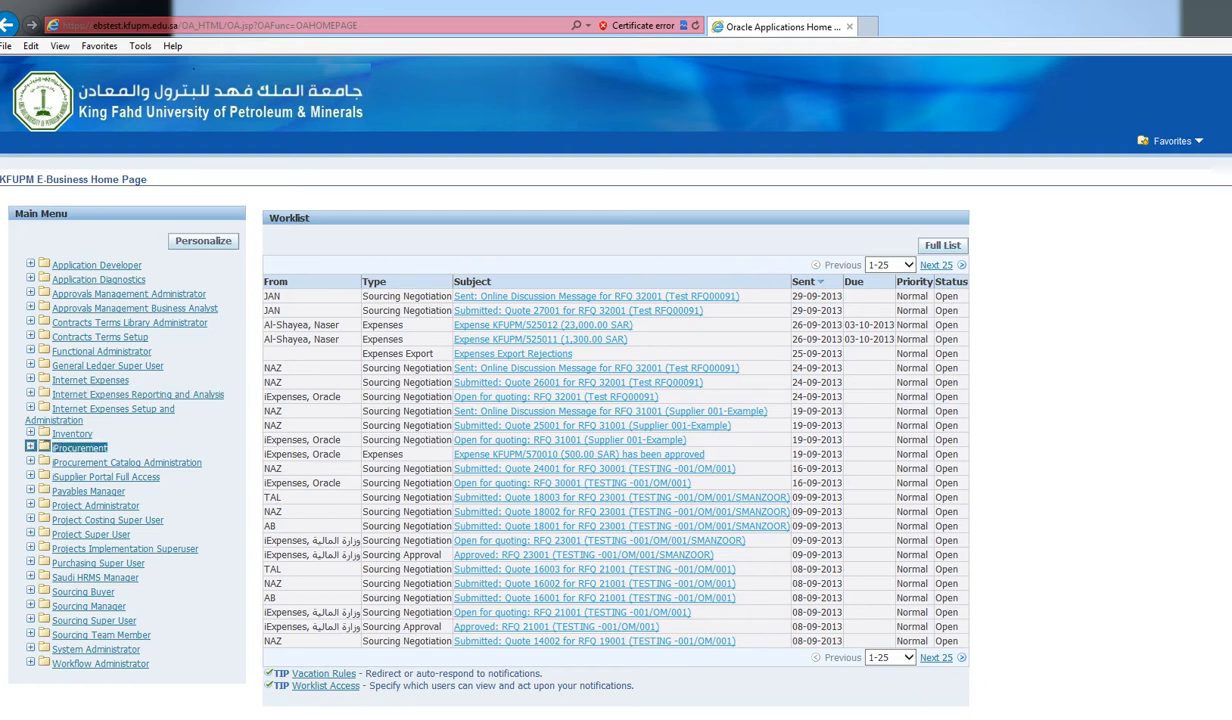
Open the iProcurement Shop page and locate the ENGINEERING Book line in the cart
left_click(80, 448)
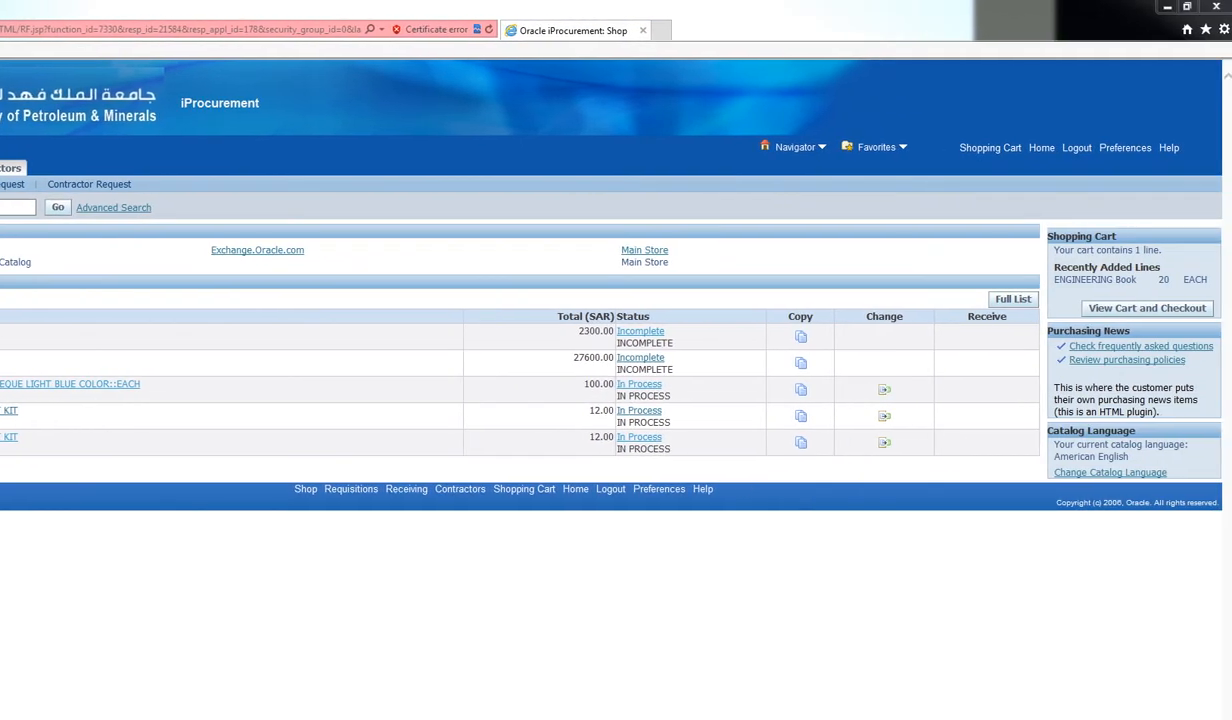
left_click_drag(1052, 279, 1218, 298)
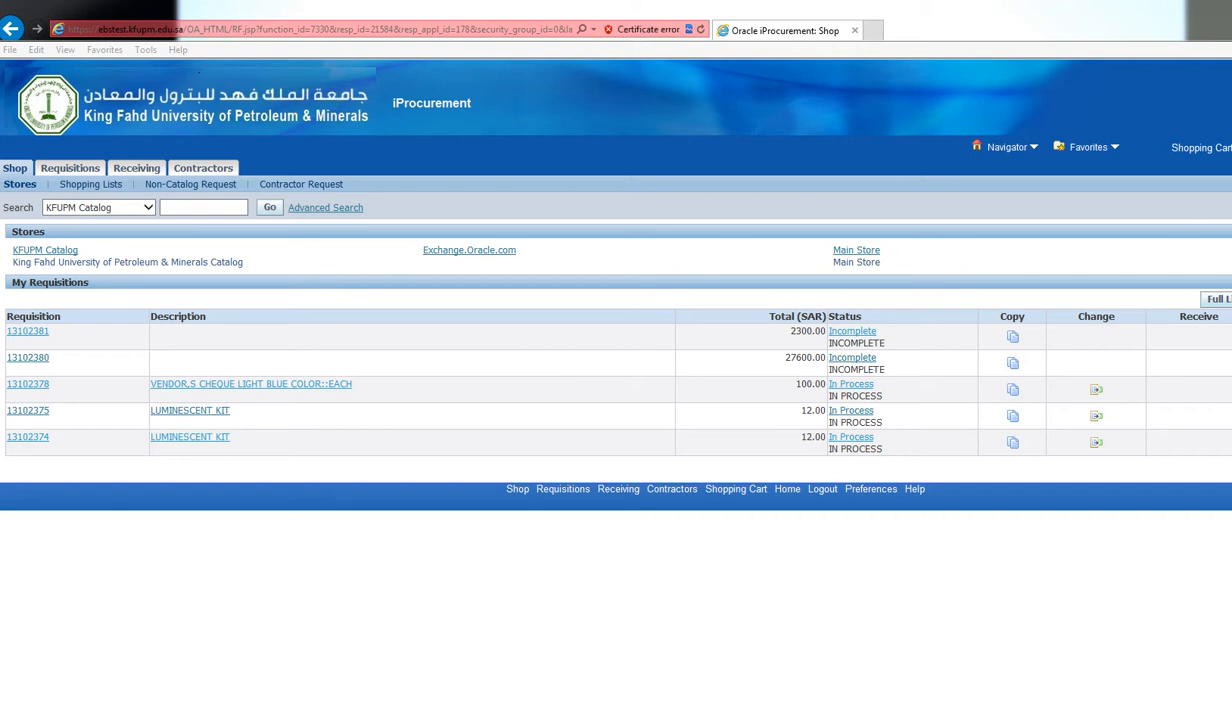
Open the KFUPM Catalog and drill into ADMIN AFFAIRS > ADMIN. AFFAIRS to list strips binding
left_click(269, 208)
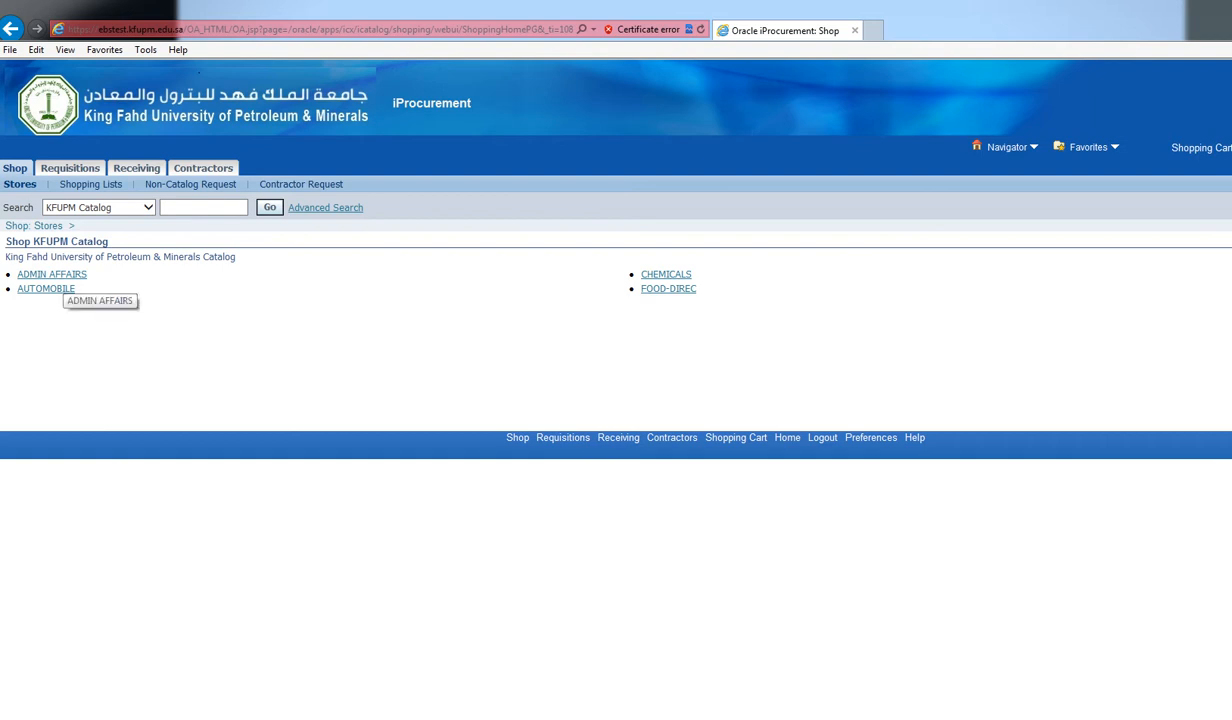
left_click(60, 275)
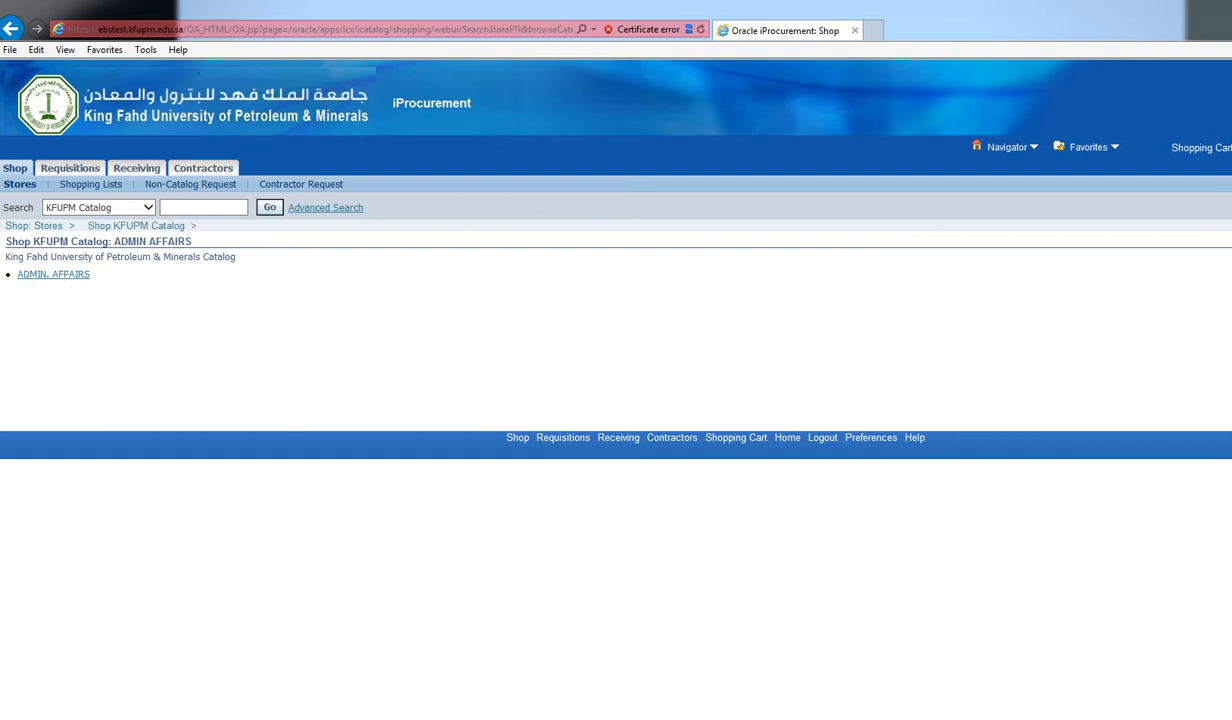
left_click(60, 275)
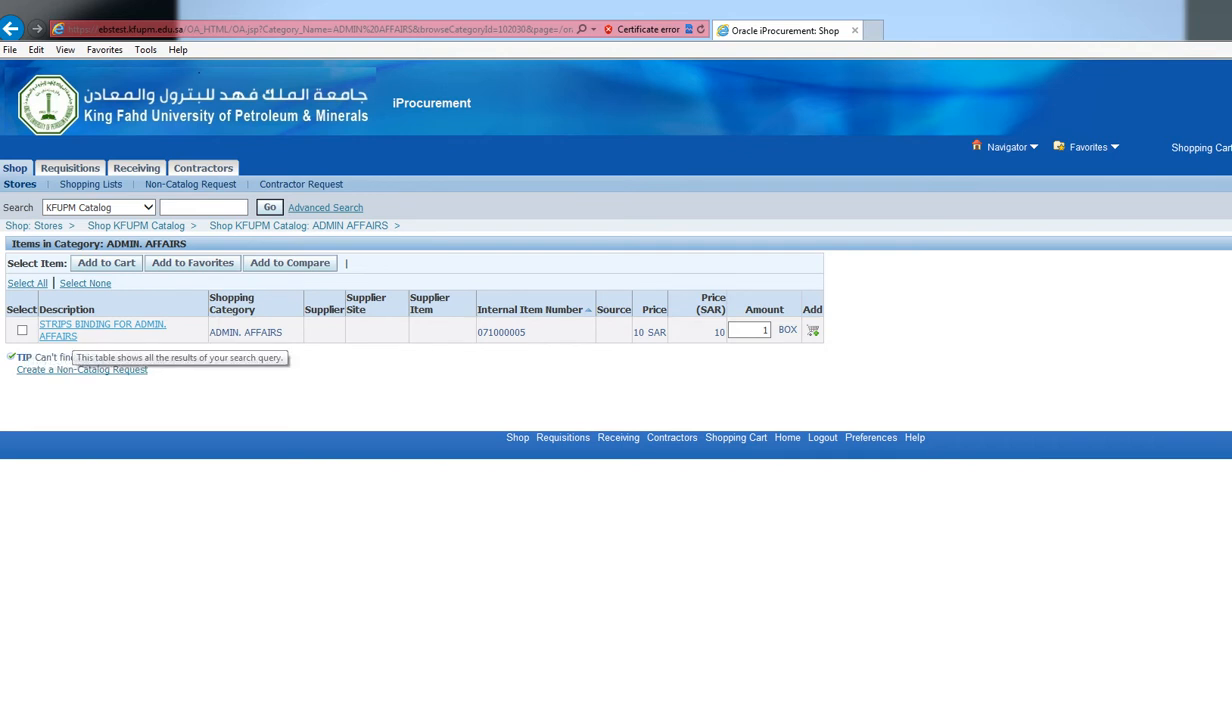
Select the strips binding item (10 SAR per box) and add one box to the cart
left_click_drag(208, 333, 284, 333)
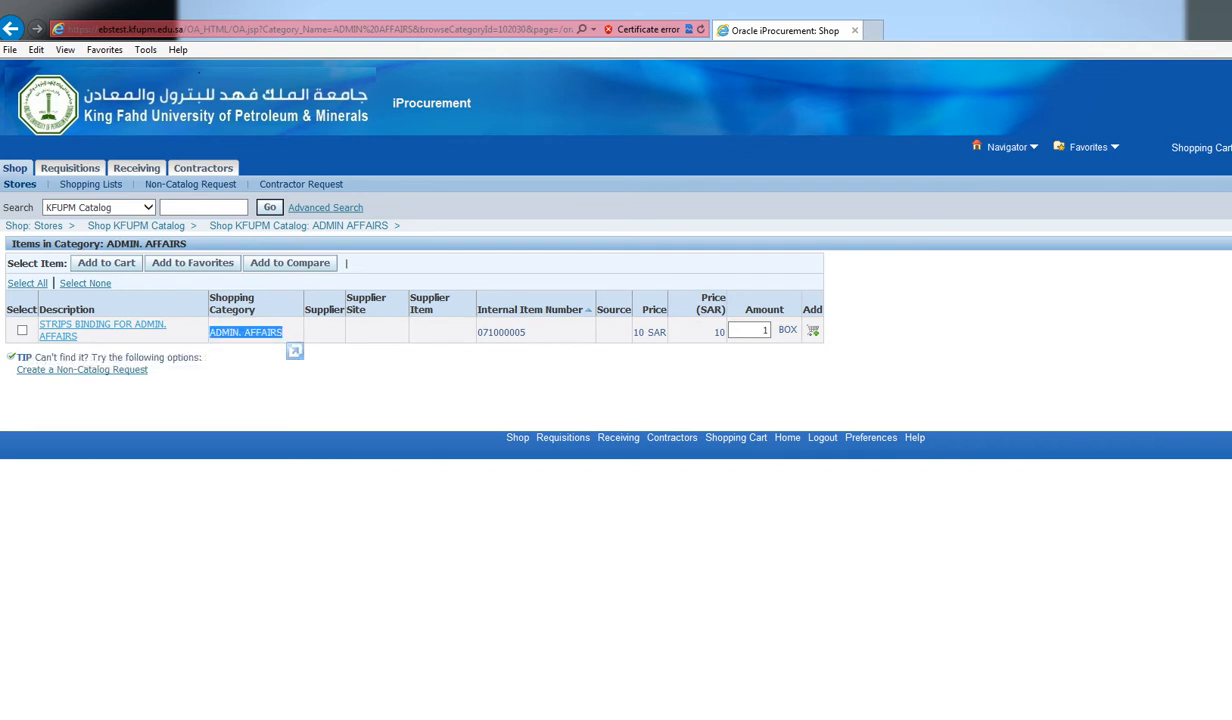
left_click(286, 335)
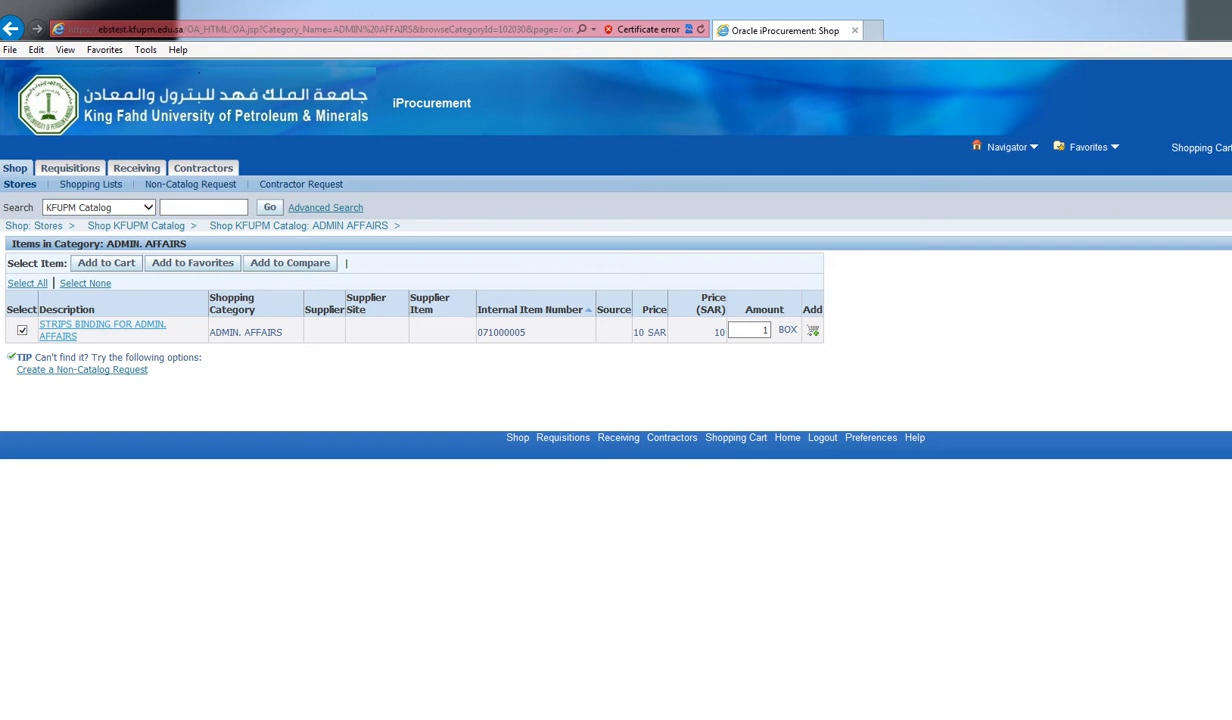
left_click(106, 263)
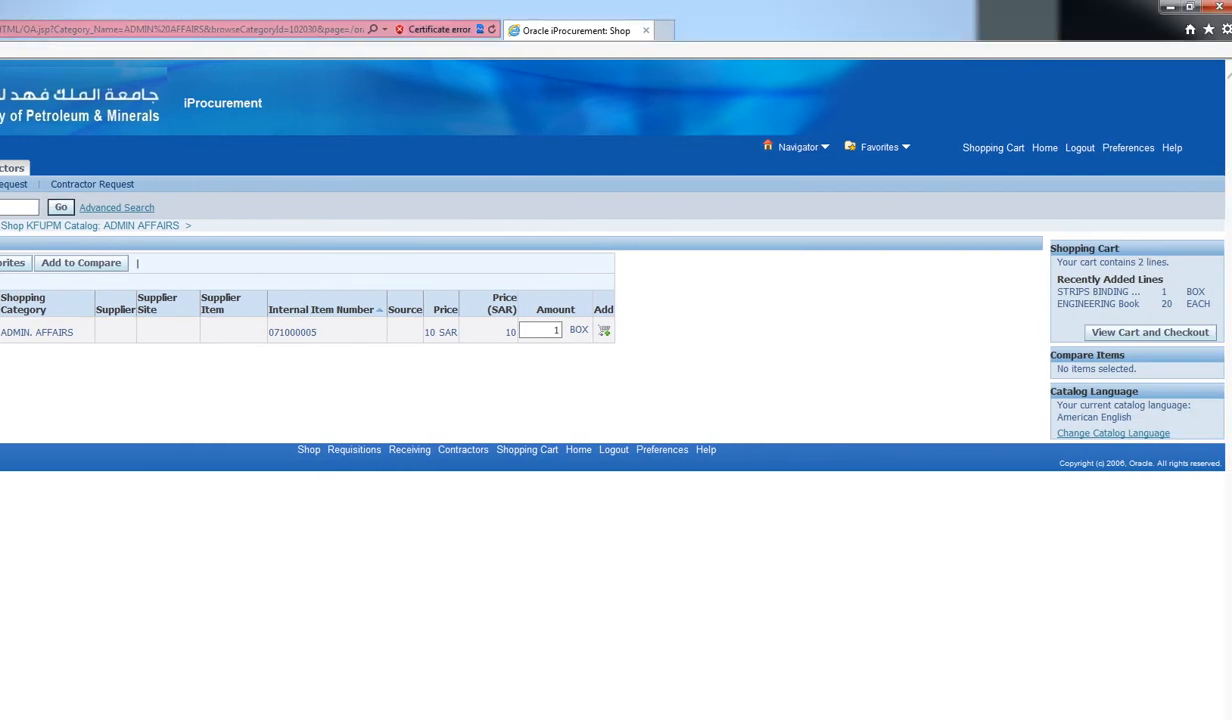
left_click_drag(1063, 292, 1209, 293)
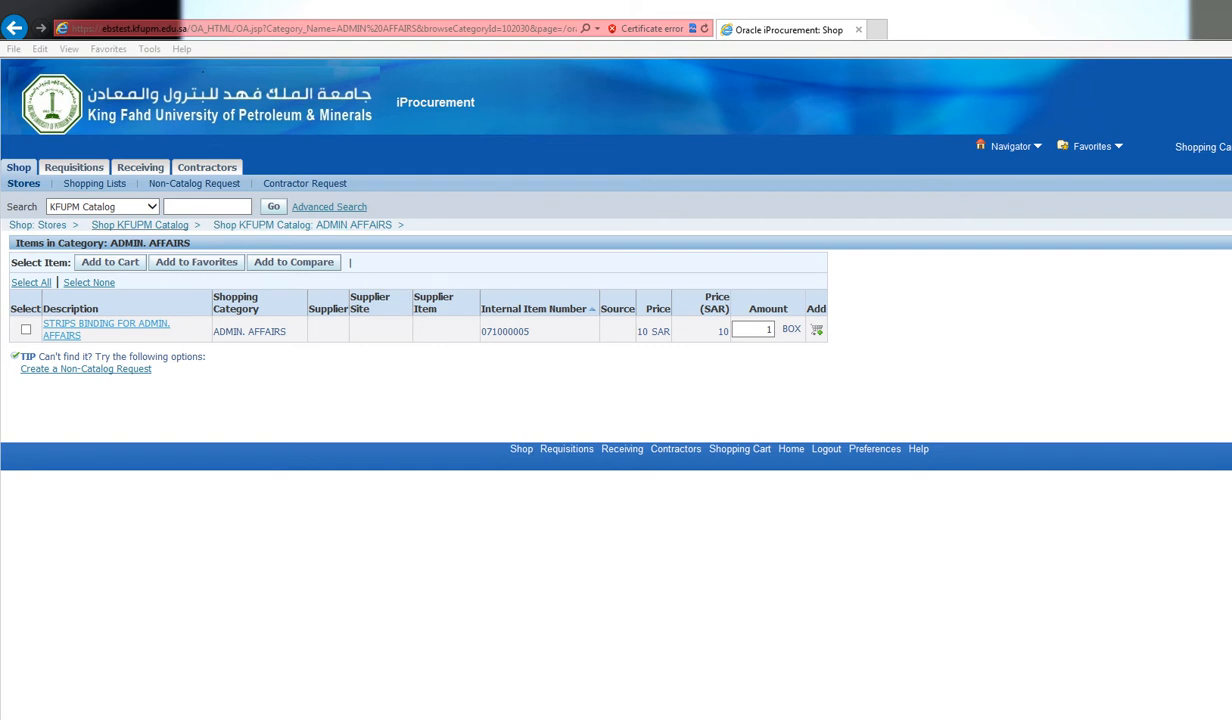
Add the teaching body chassis (230 SAR) from AUTOMOBILE SPARE PARTS to the cart
left_click(139, 225)
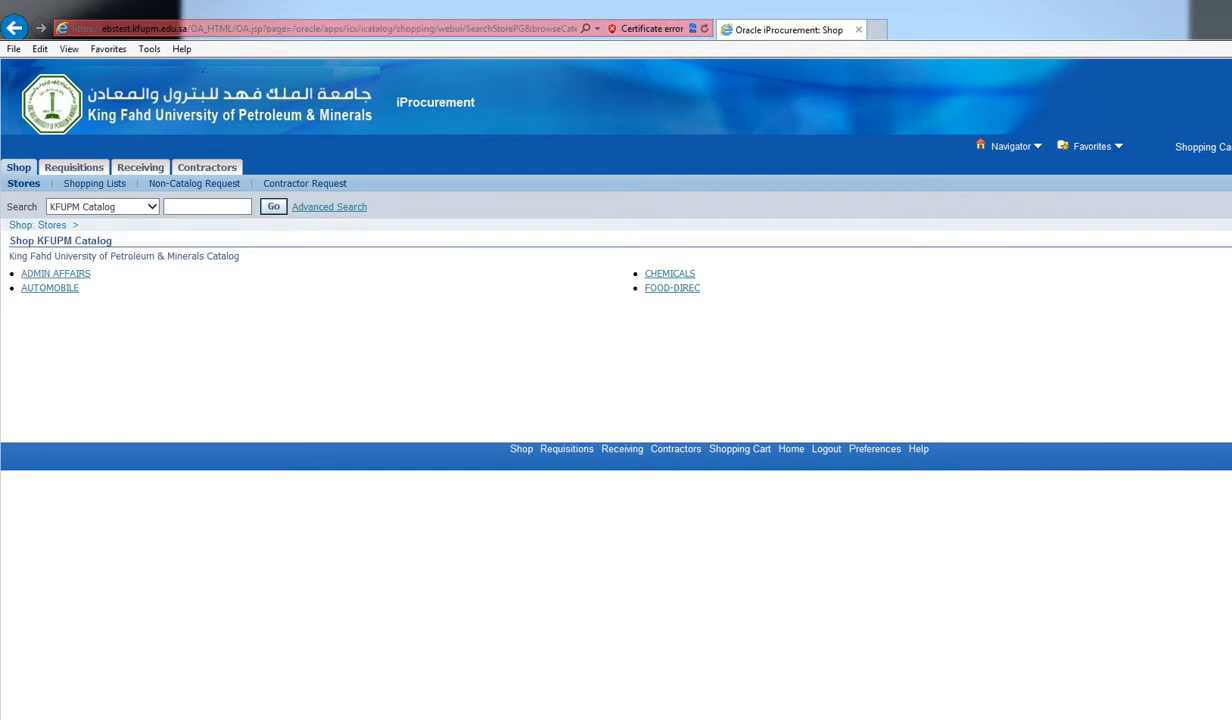
left_click(54, 288)
left_click(82, 274)
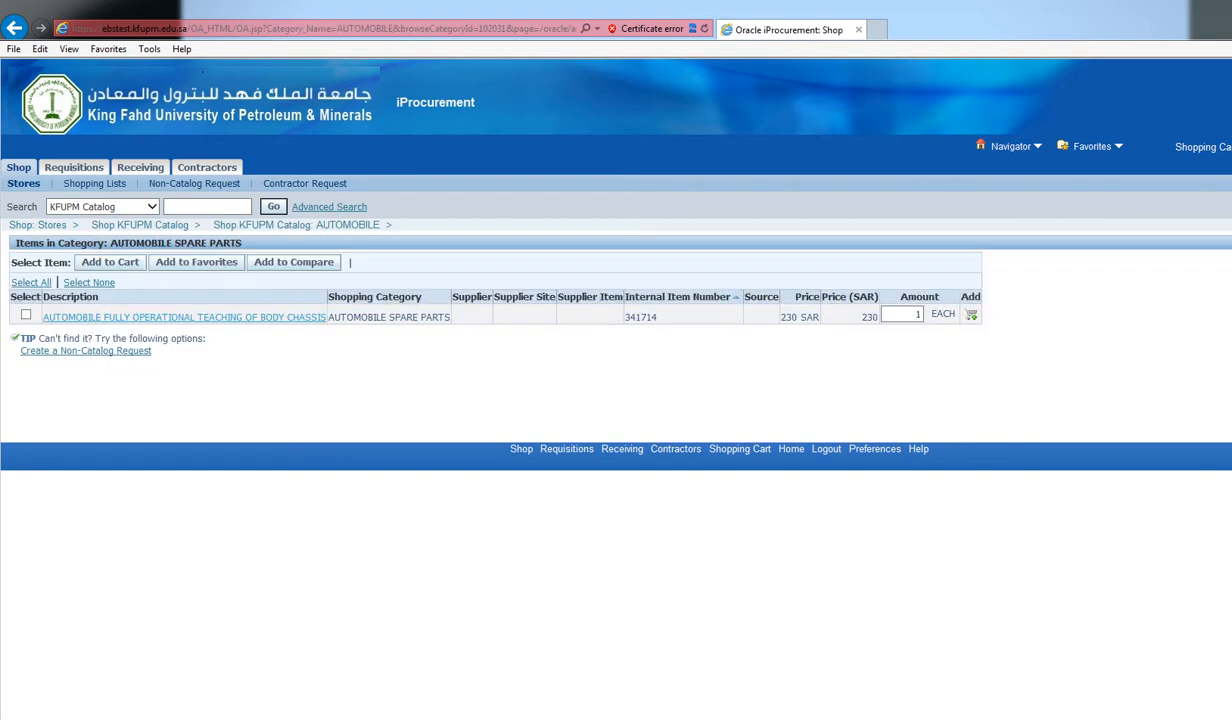
left_click(26, 314)
left_click(110, 262)
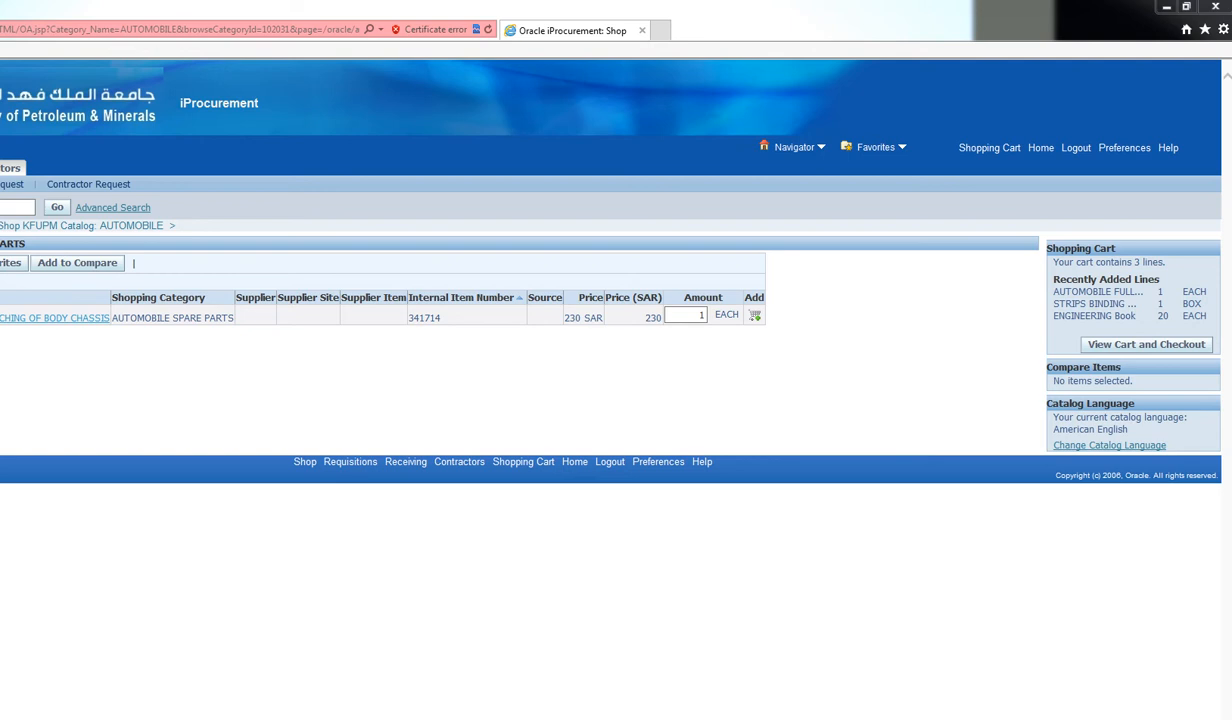
left_click(1146, 345)
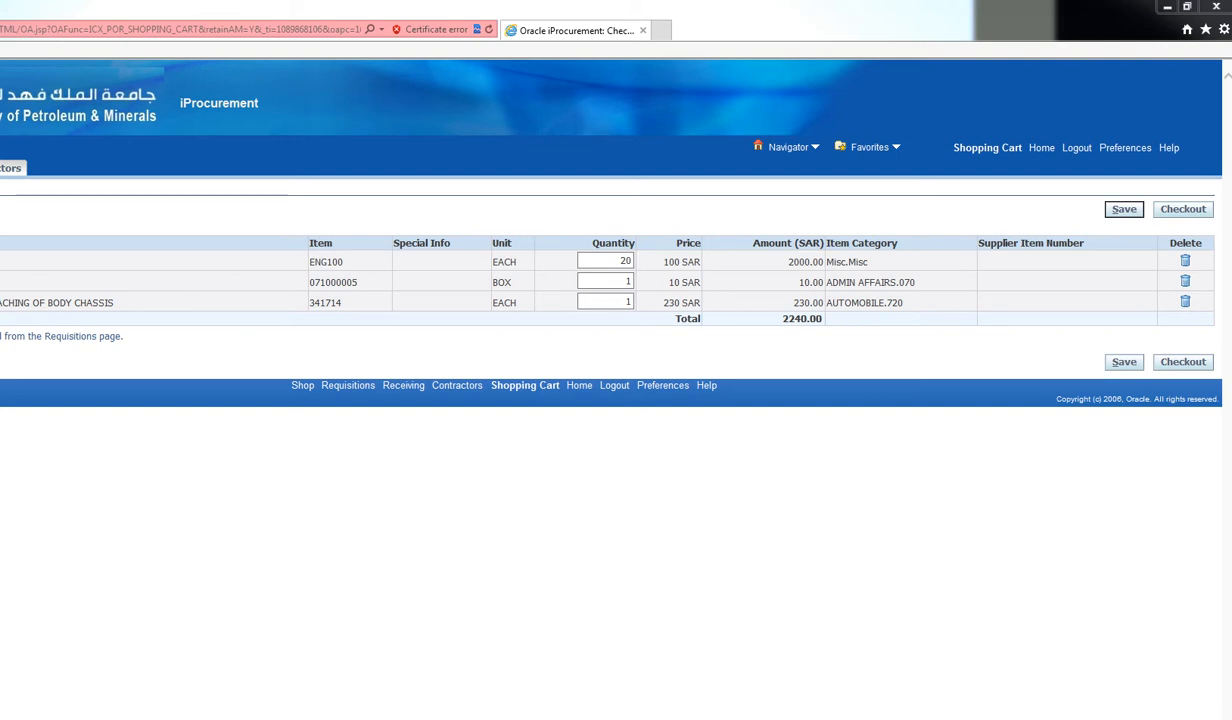
Proceed to checkout with the three cart lines totalling 2240.00 SAR
left_click(1183, 362)
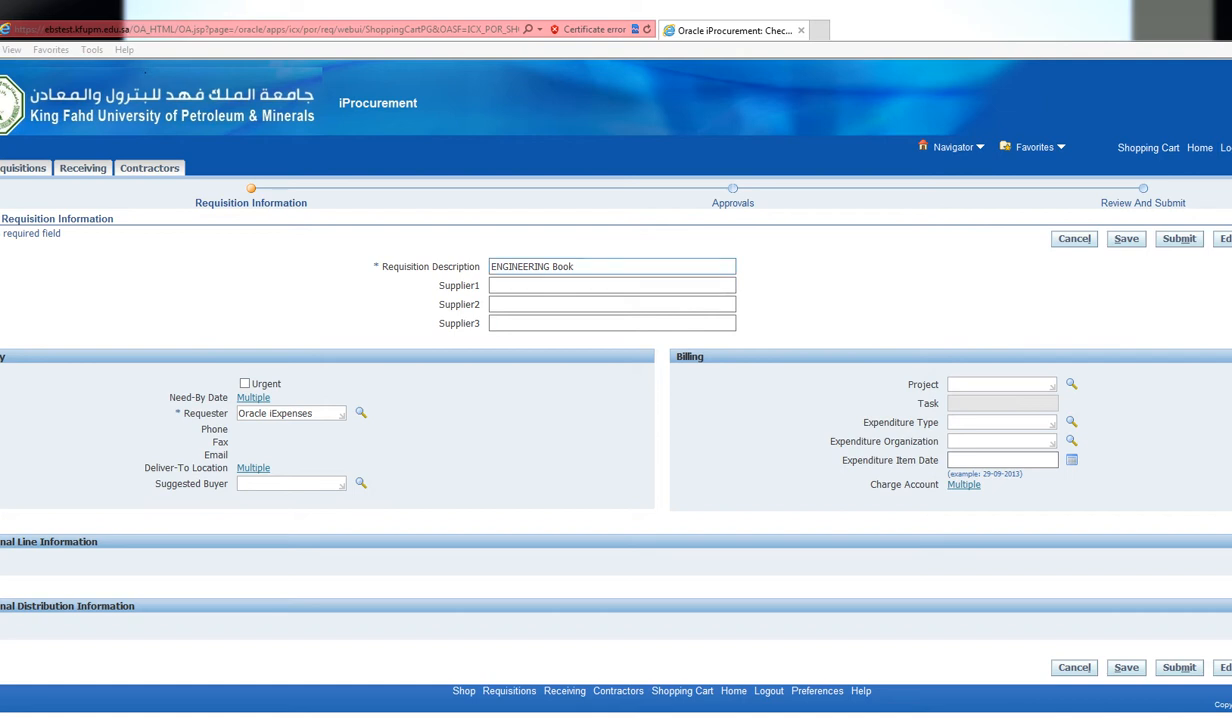
Tick Urgent for the ENGINEERING Book requisition on the Requisition Information form
left_click_drag(578, 267, 488, 267)
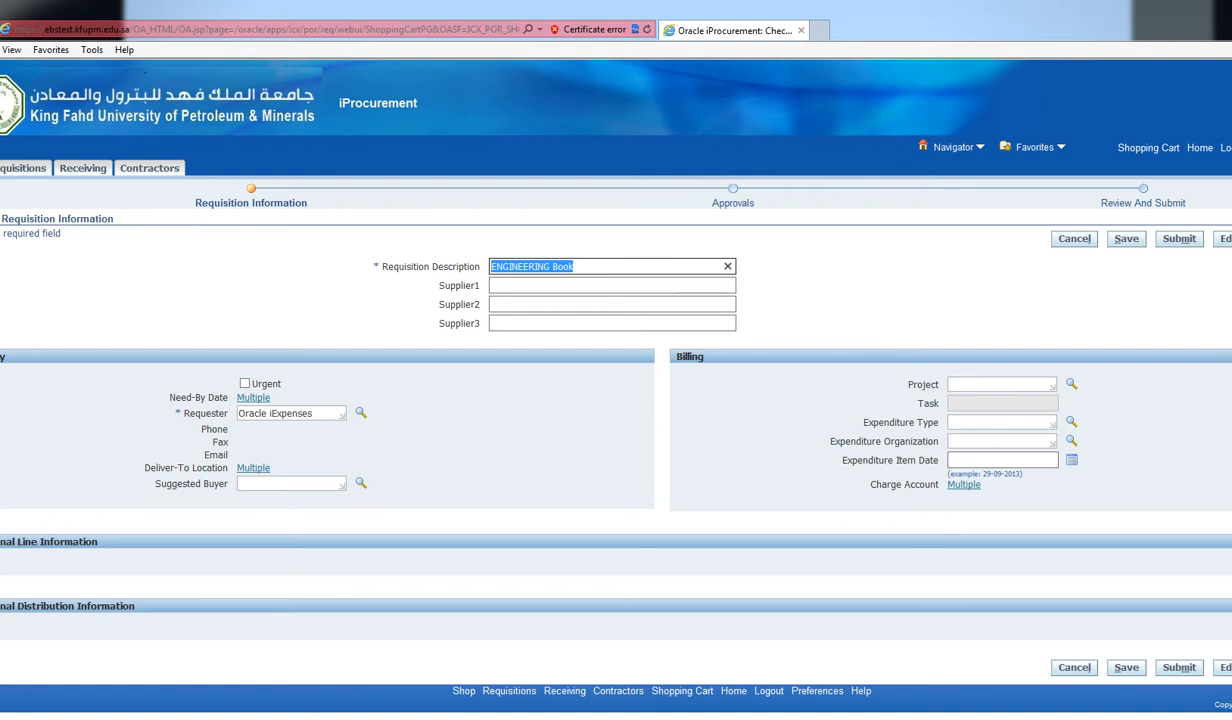
left_click(244, 383)
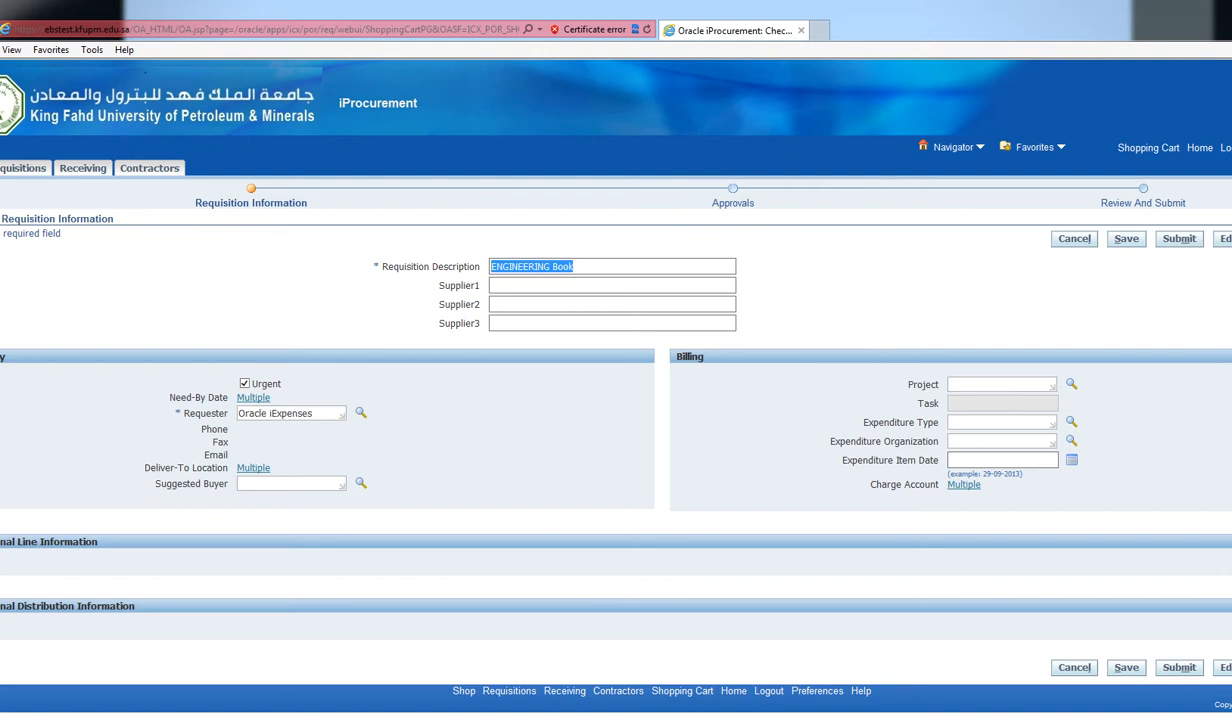
left_click(1000, 384)
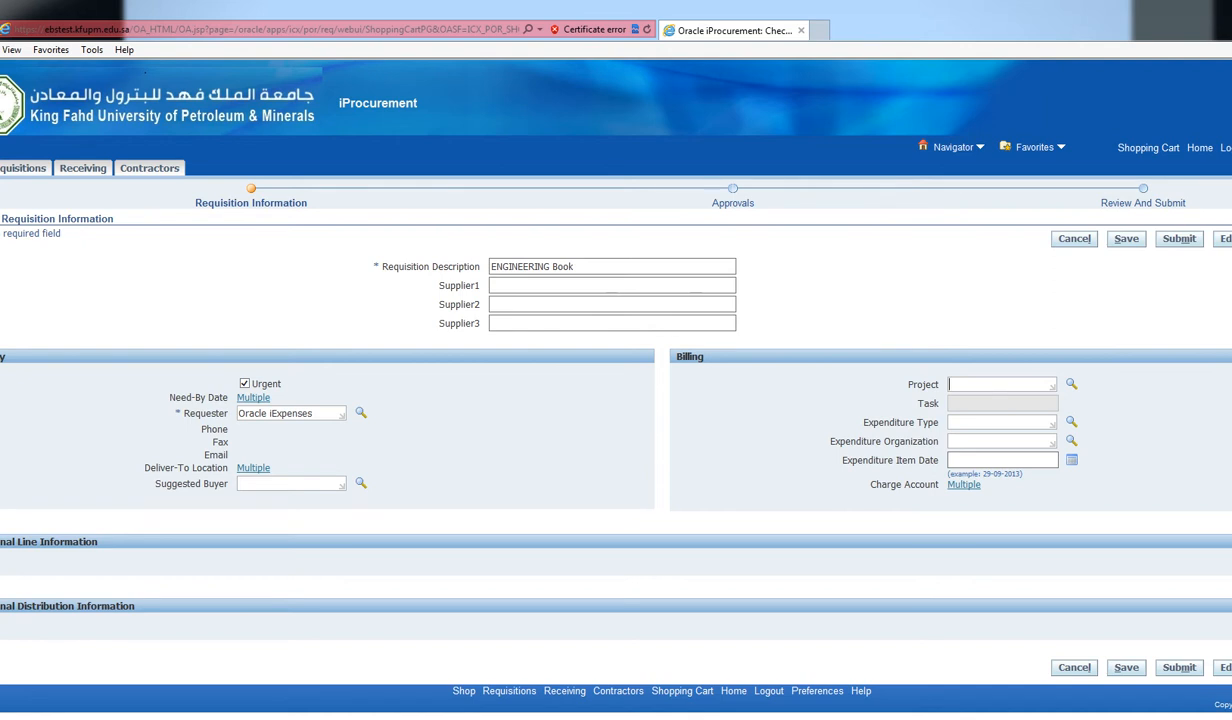
Set the billing project to CPM02295 (Rock Physics for Carbonates), correcting the mistyped CPM02995
type("CPM02995")
key("Tab")
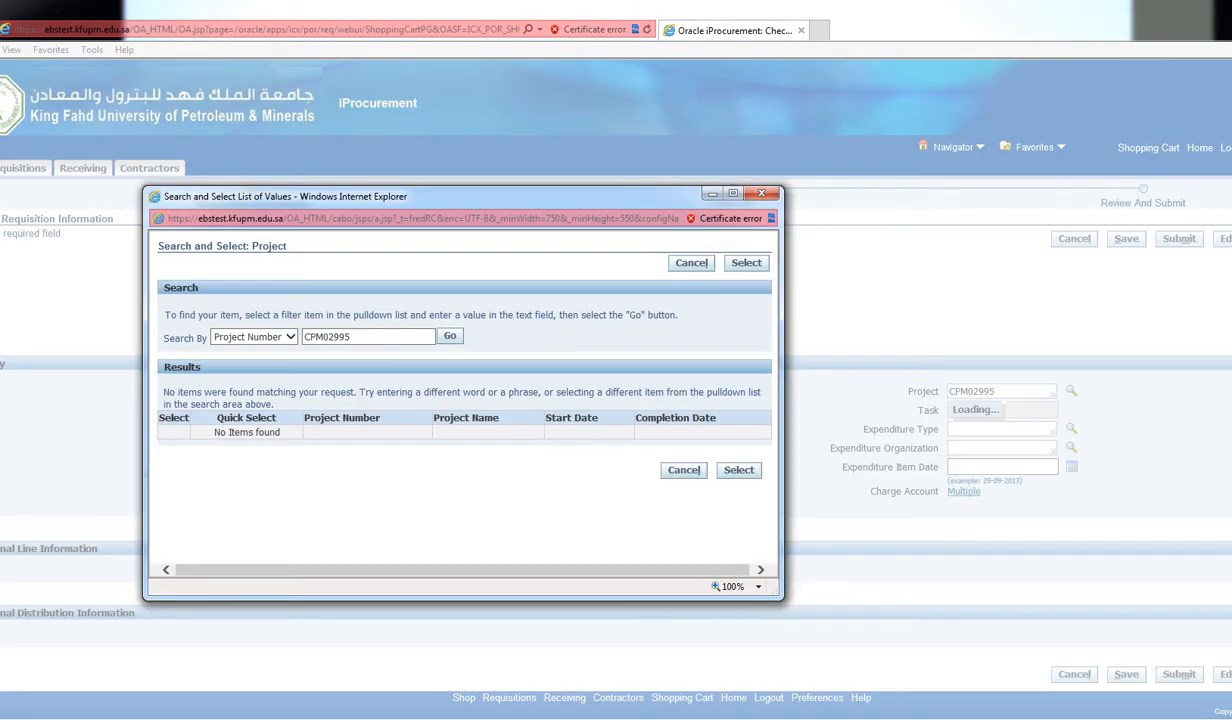
left_click(324, 337)
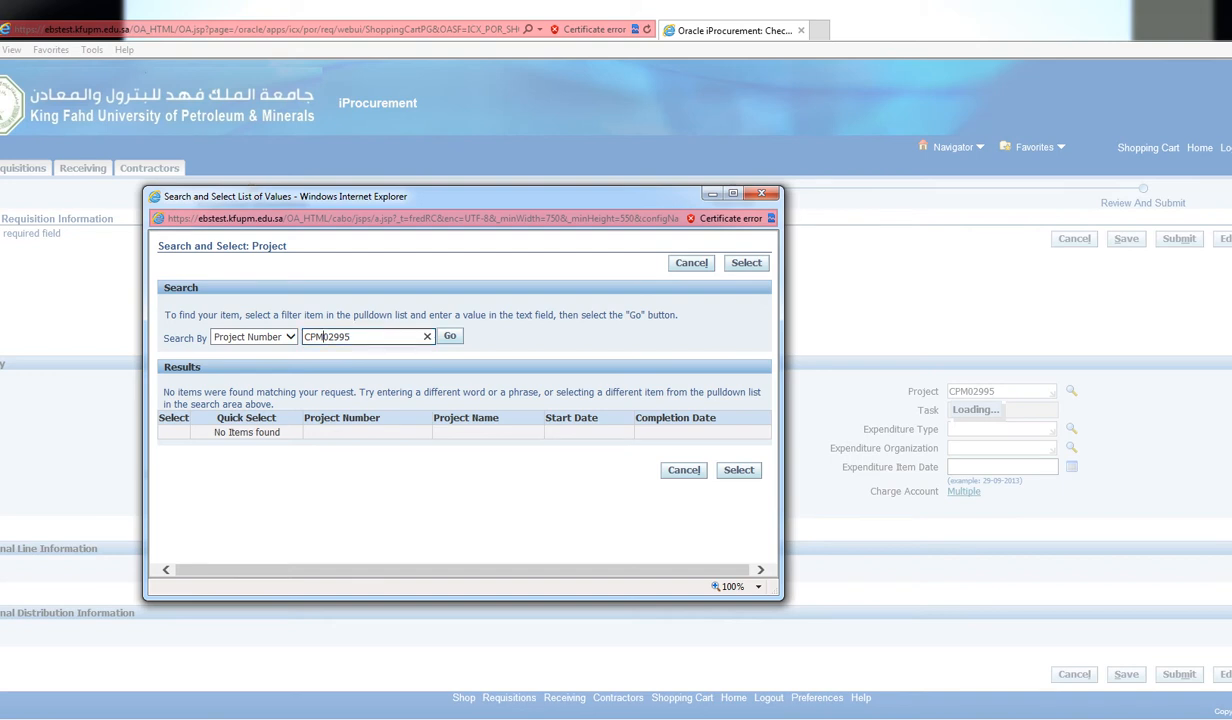
key("Left")
key("Left")
key("BackSpace")
type("2")
key("Return")
left_click(234, 411)
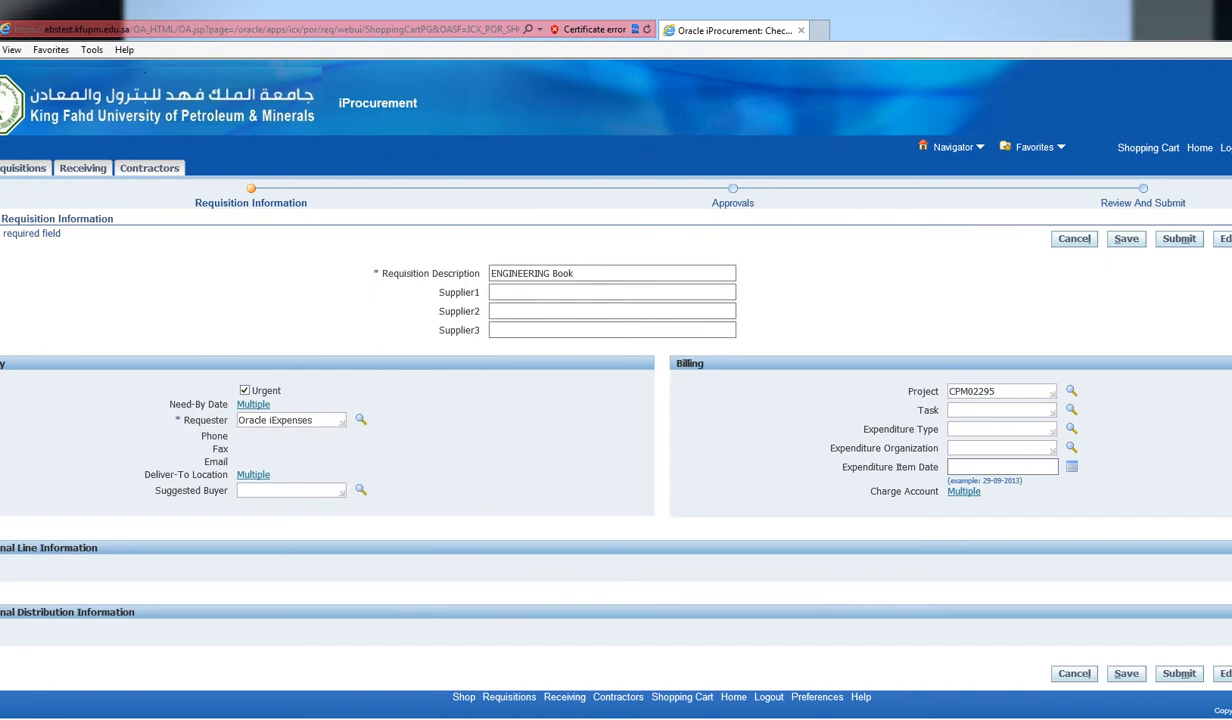
Clear the billing project, then show the charge accounts of the three requisition lines in Edit Lines
left_click(1000, 410)
key("shift+Tab")
key("BackSpace")
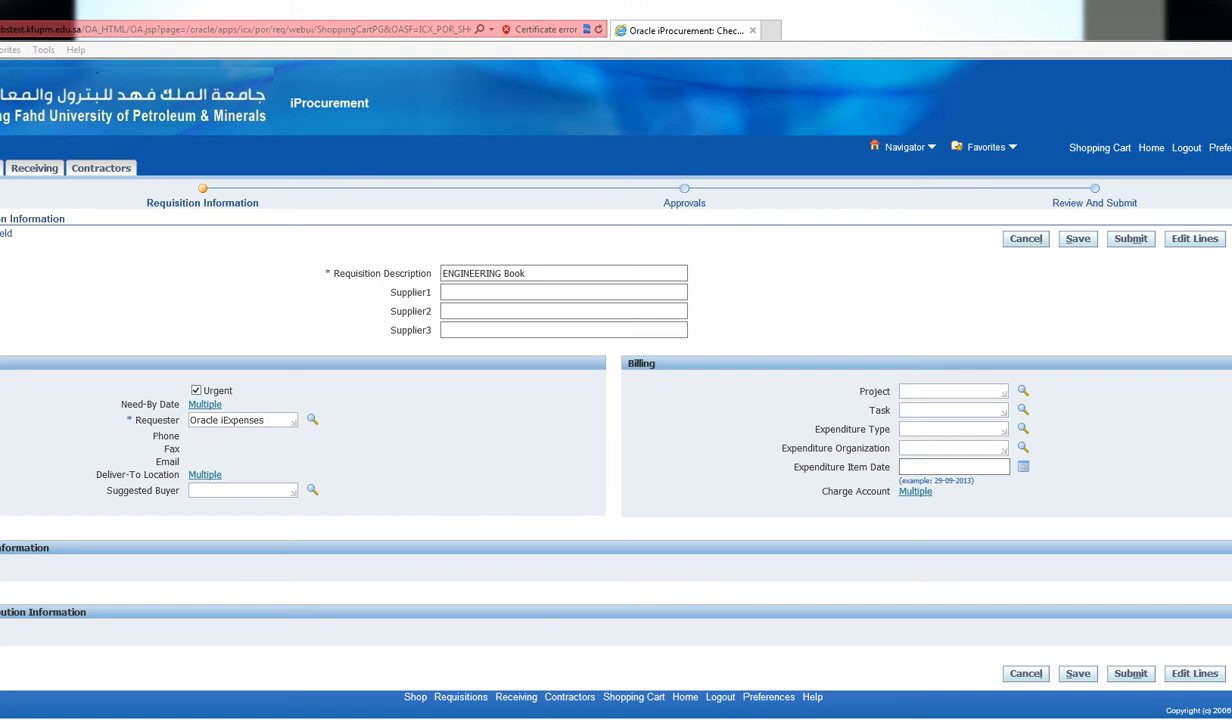
left_click(1195, 674)
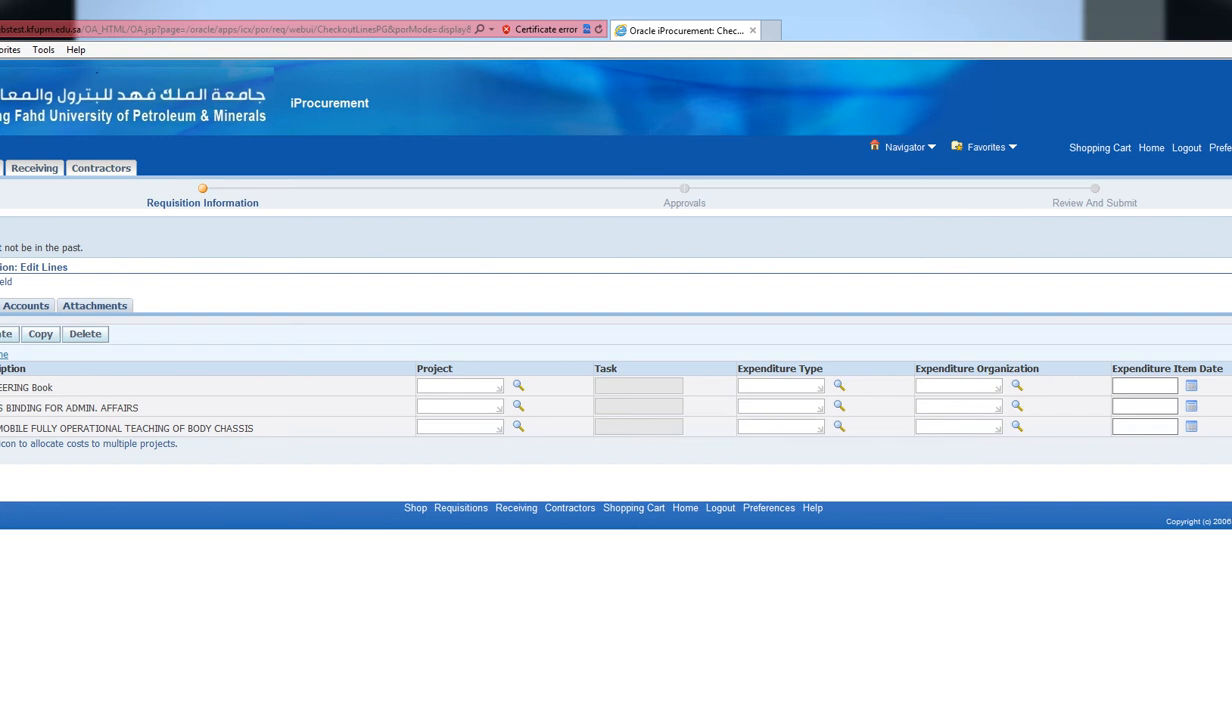
left_click(26, 306)
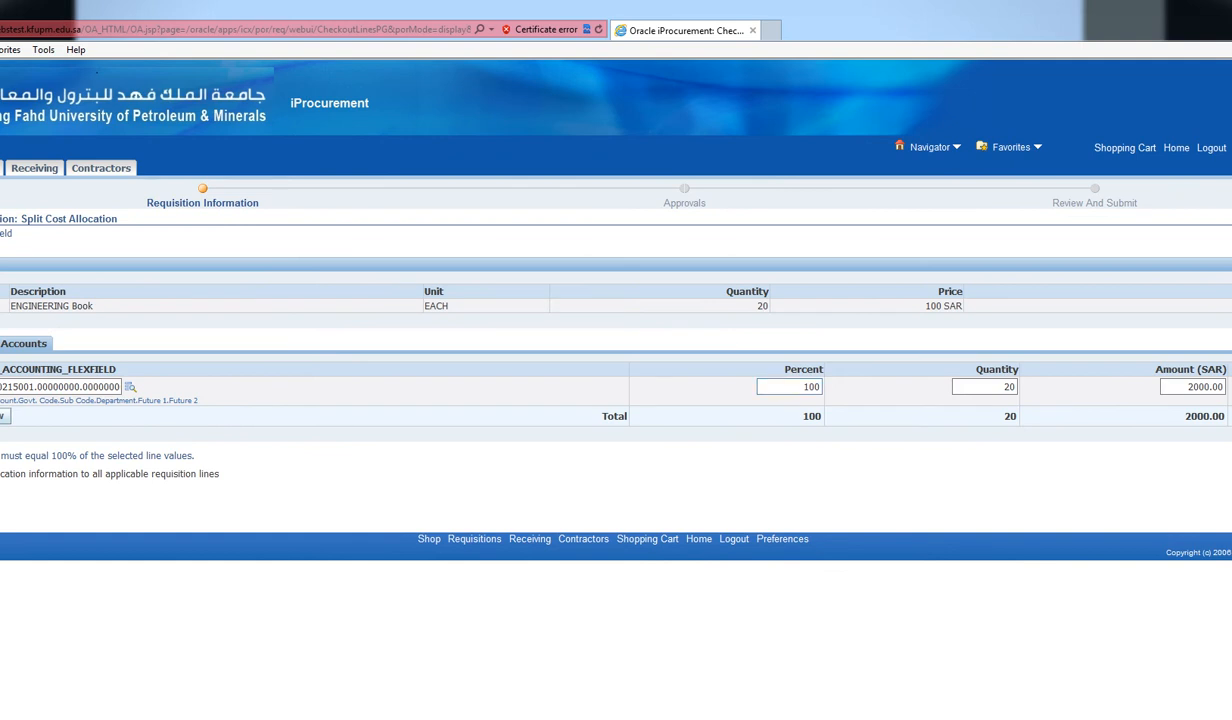
Charge the ENGINEERING Book line to account 2604.30215001.00000000.00000000.421705.00000000.000000 (Department 421705)
left_click(130, 387)
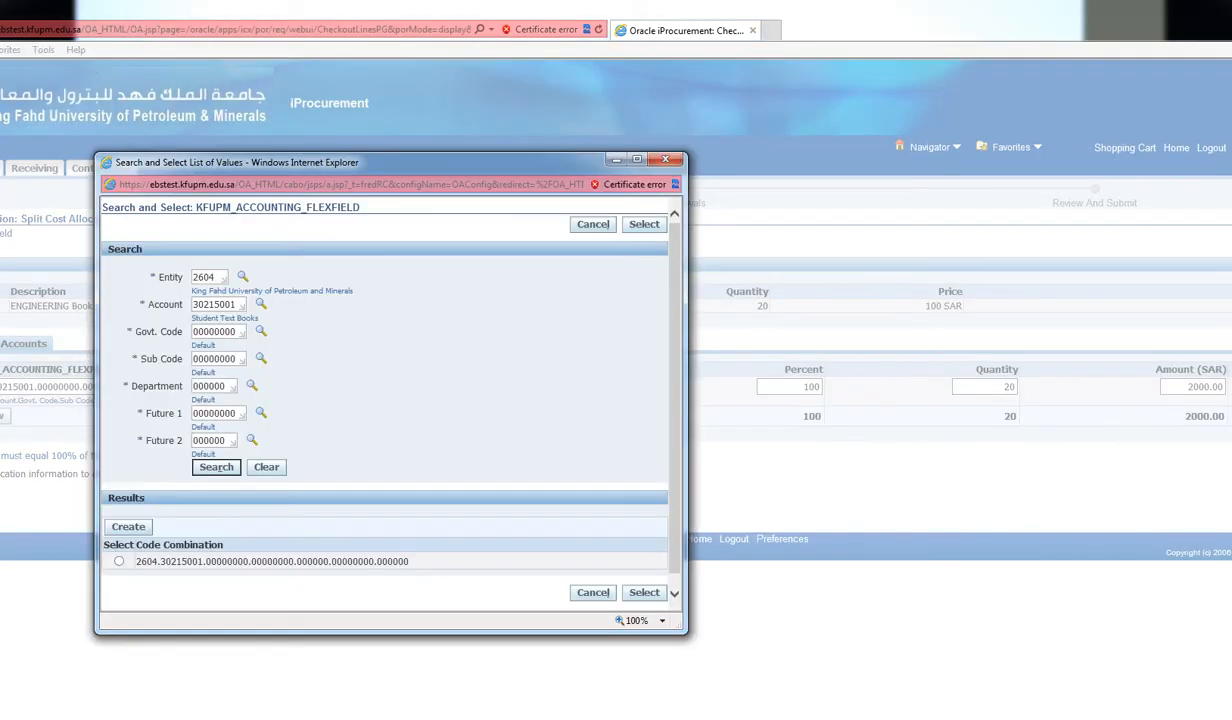
left_click_drag(227, 386, 192, 386)
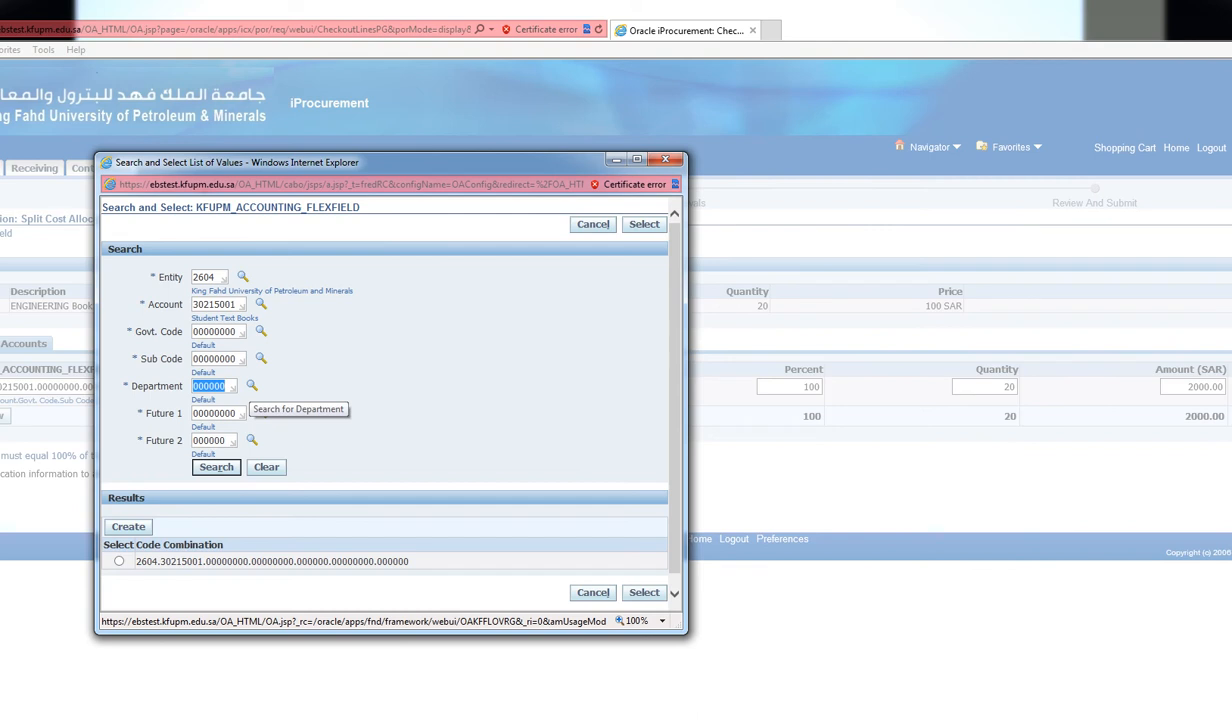
type("421")
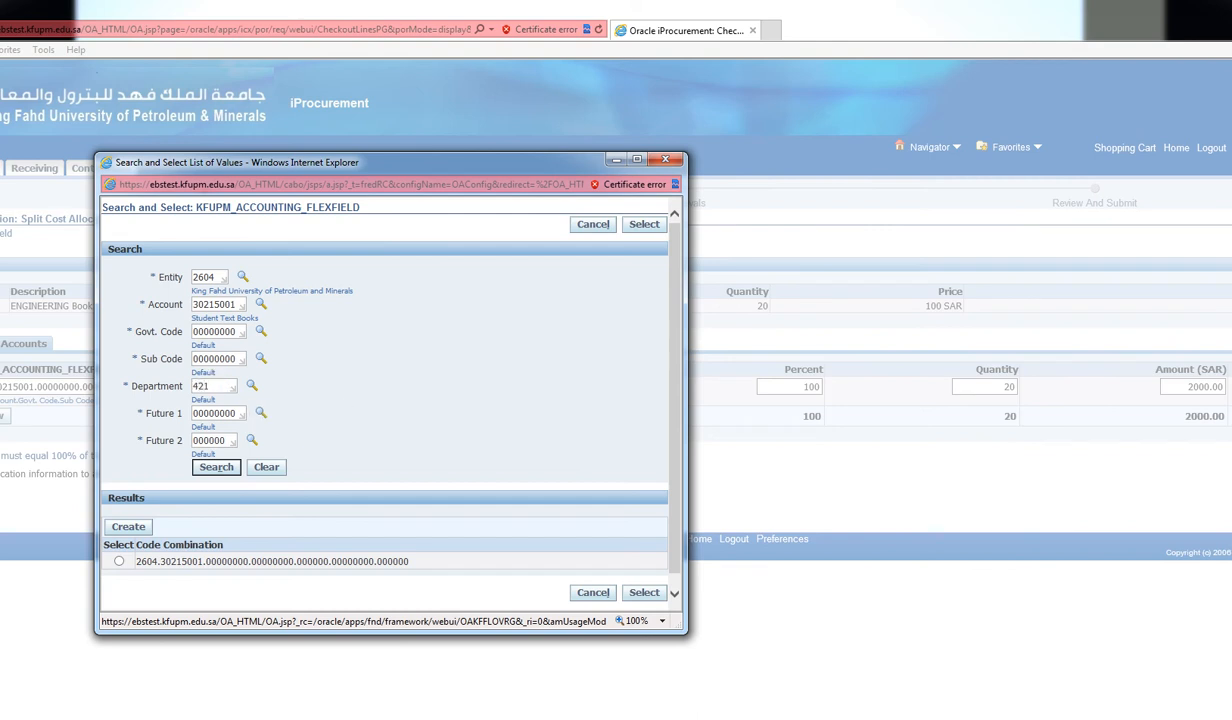
type("705")
key("Return")
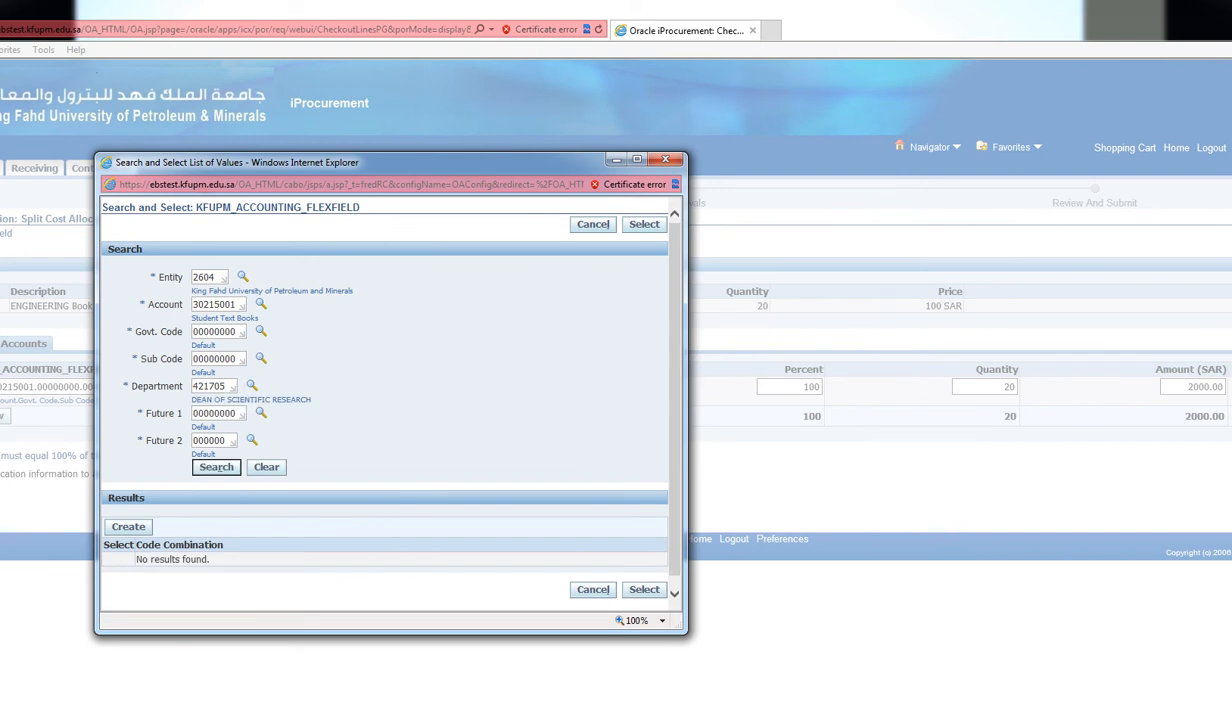
left_click(128, 527)
left_click(119, 561)
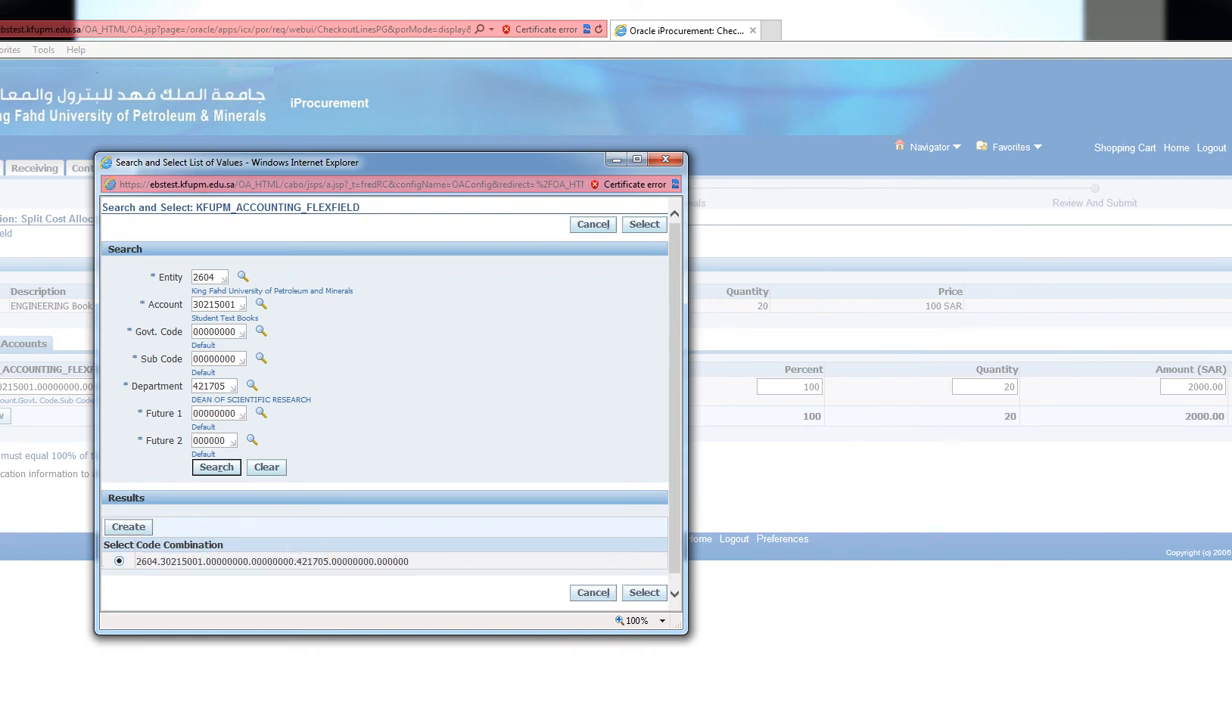
left_click(644, 592)
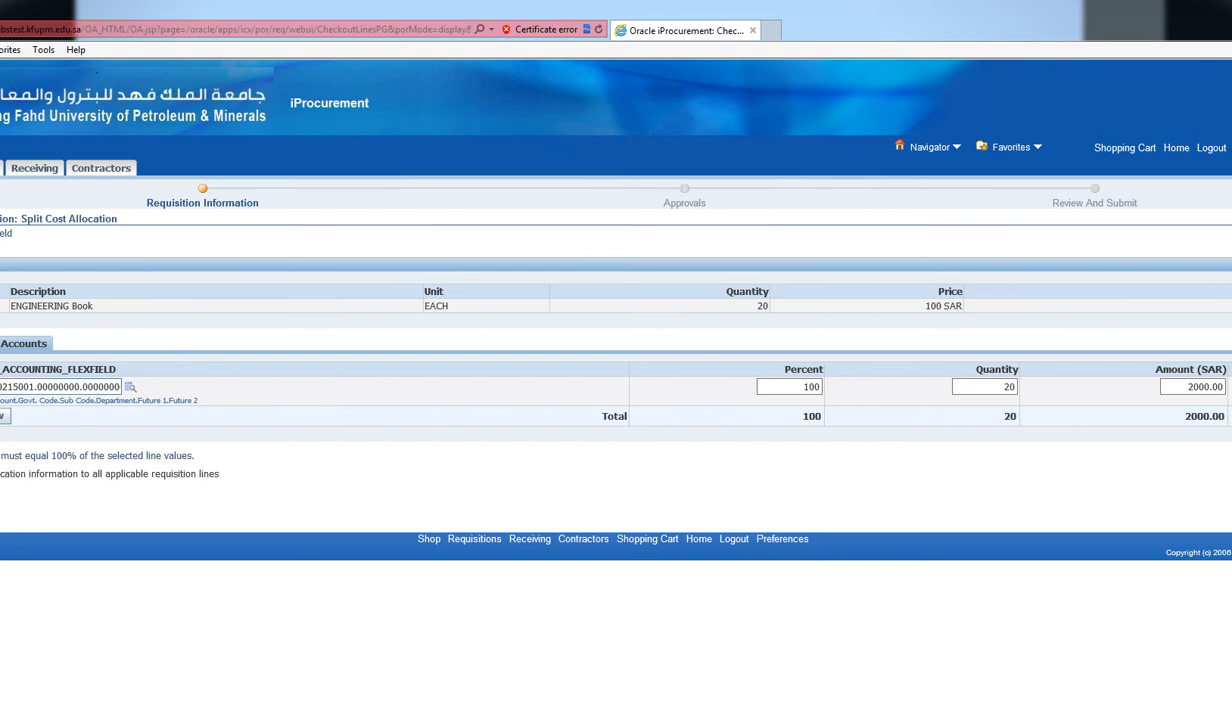
Apply the 421705 charge account to all three requisition lines and check the updated accounts
left_click_drag(2, 387, 120, 387)
left_click(67, 387)
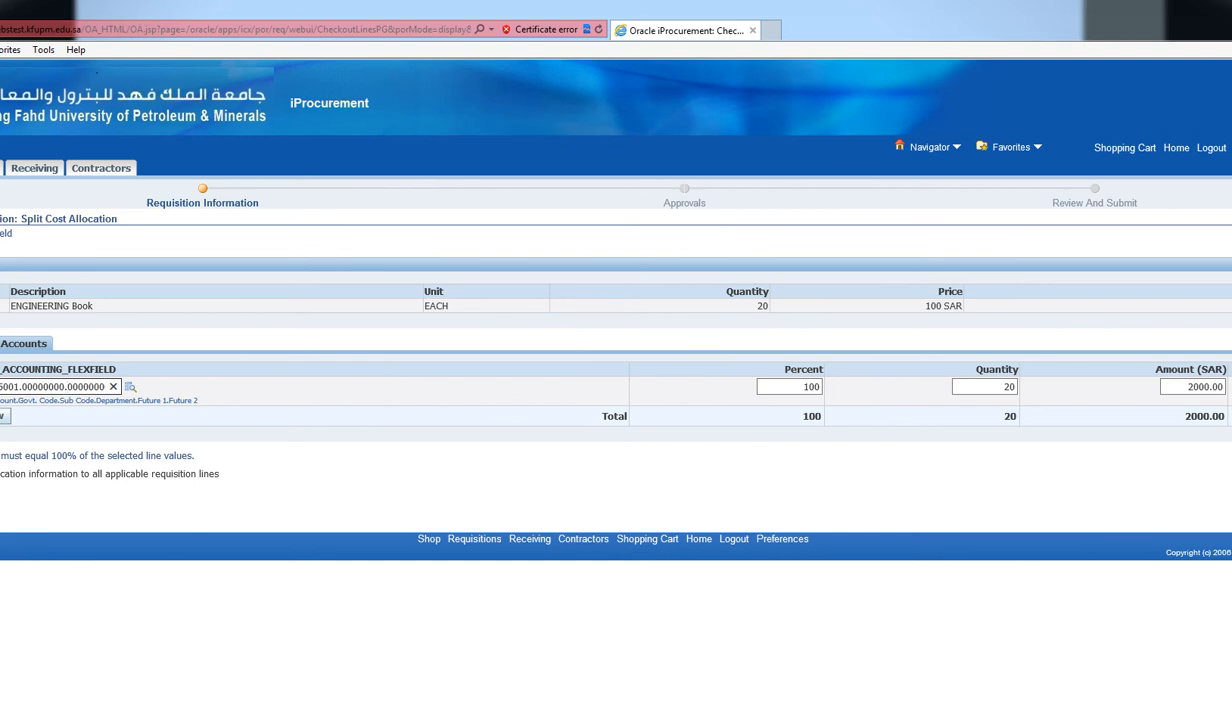
key("Tab")
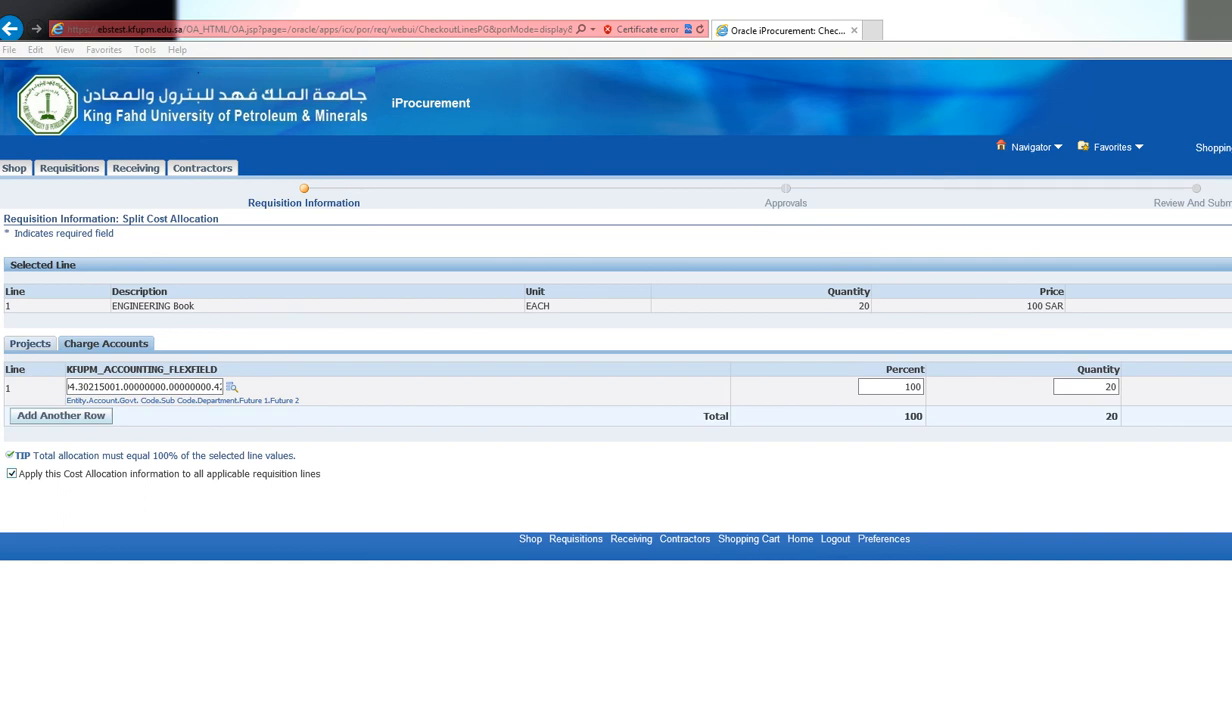
left_click_drag(19, 473, 320, 474)
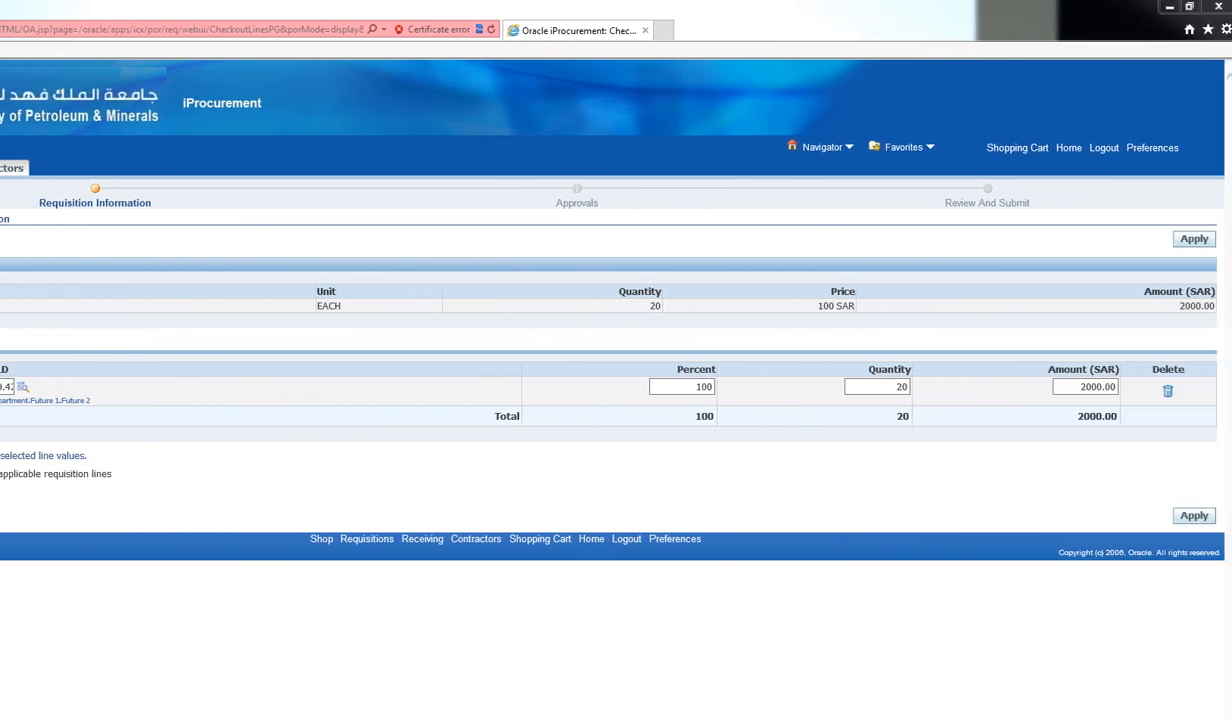
left_click(1194, 516)
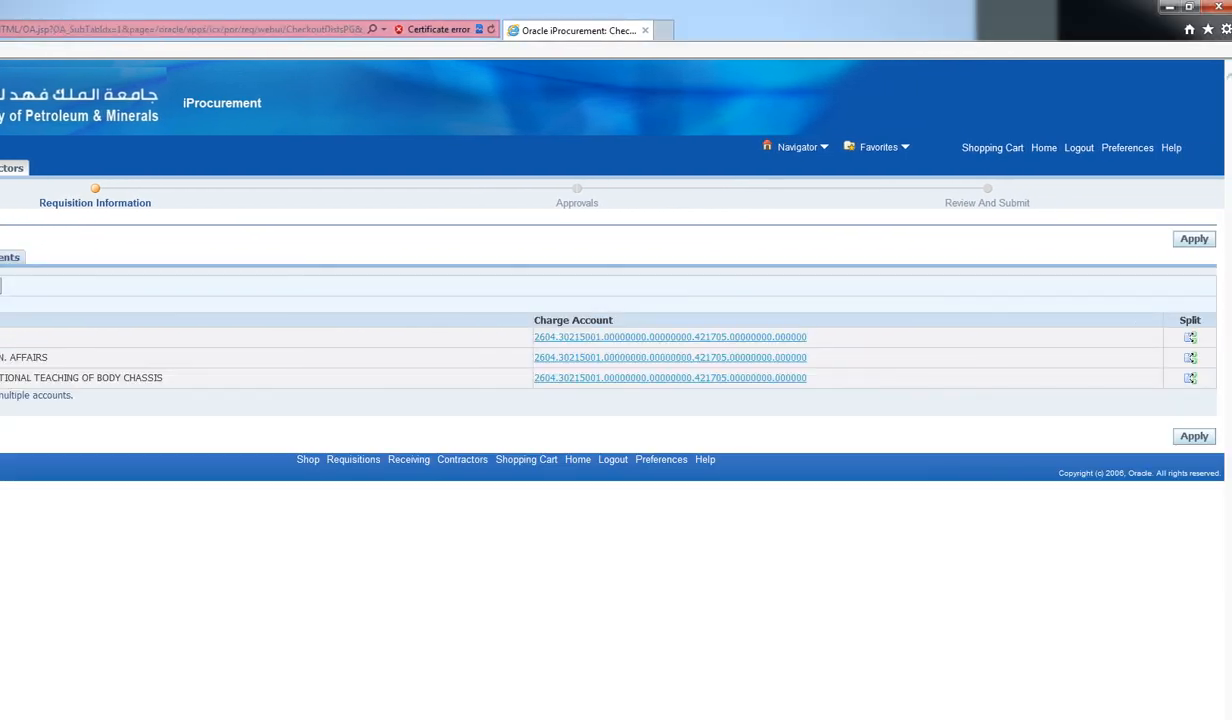
left_click_drag(534, 337, 807, 379)
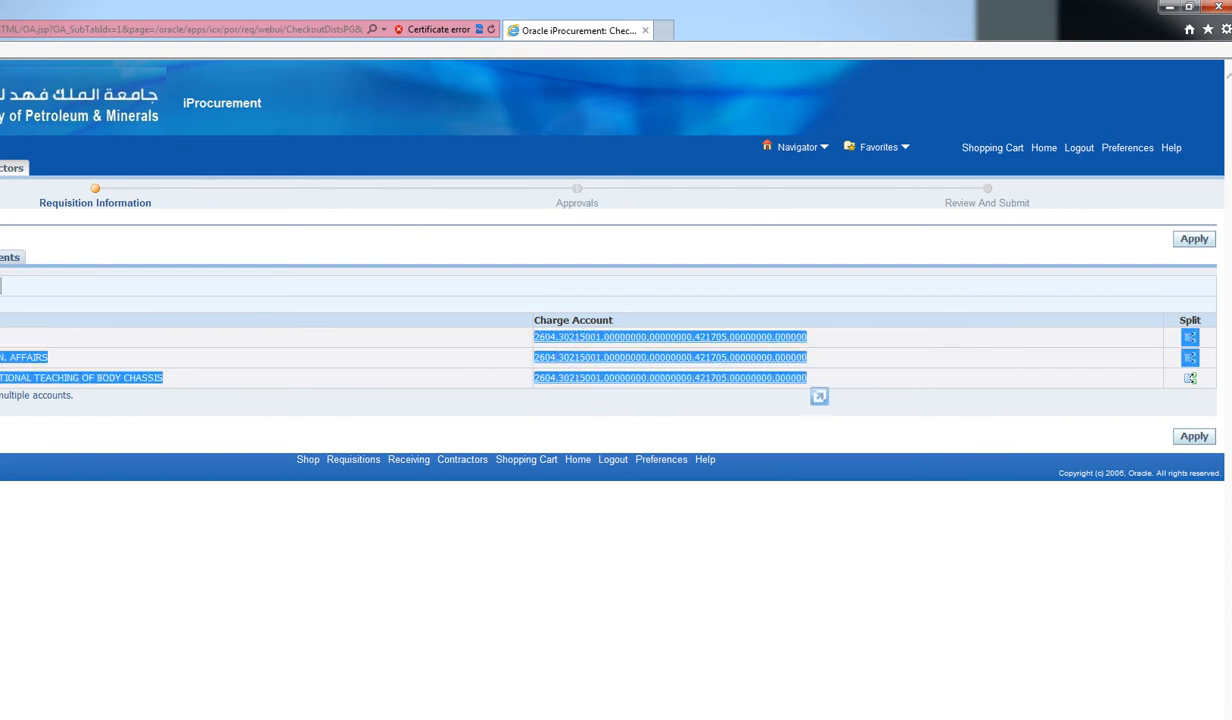
left_click(812, 418)
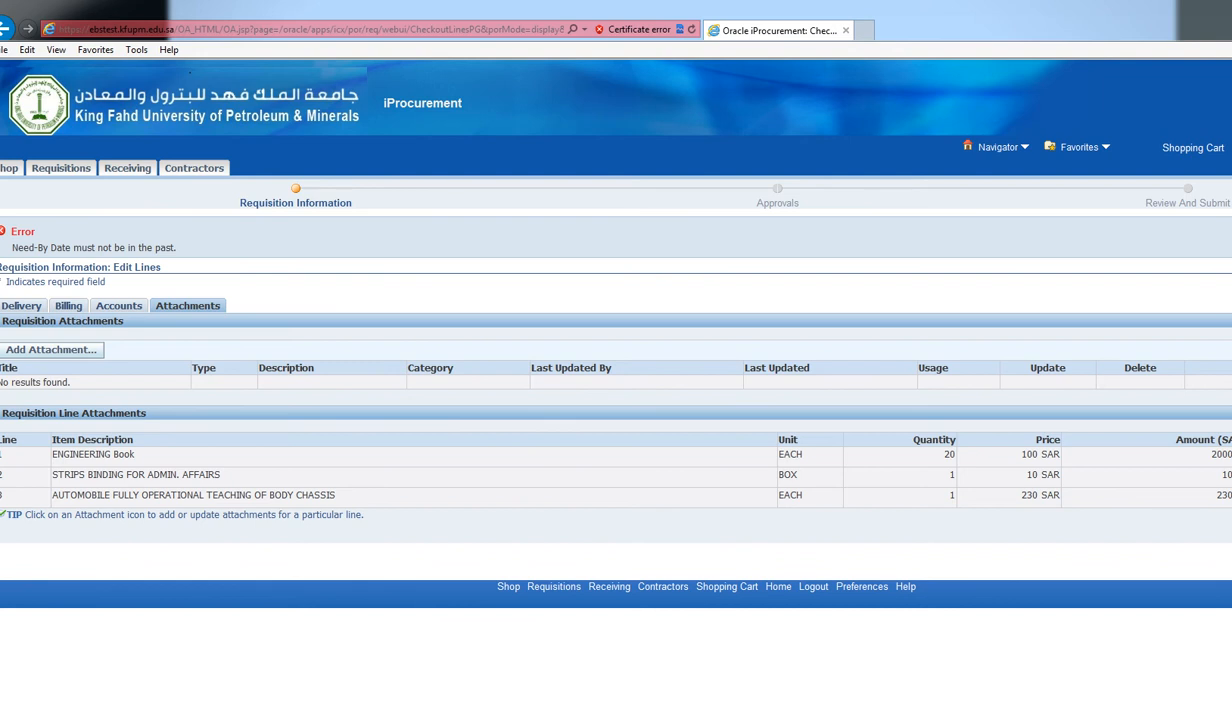
Pick 16 October 2013 from the calendar as the ENGINEERING Book line's need-by date
left_click(22, 306)
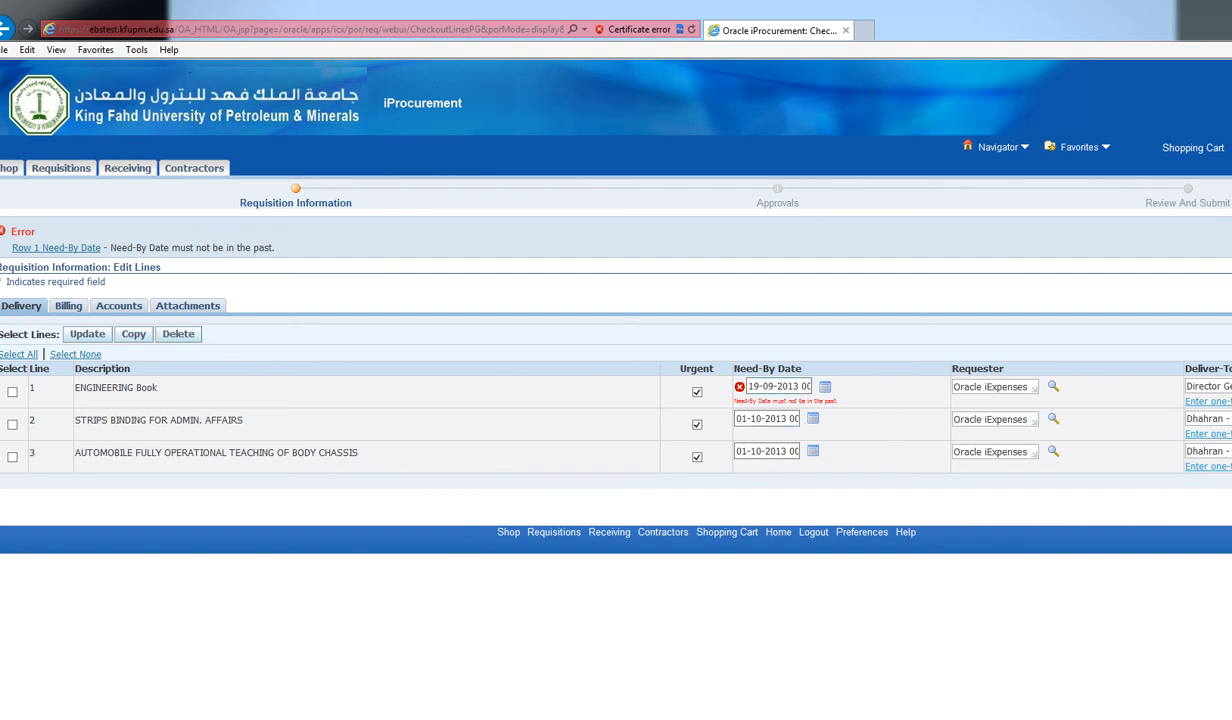
left_click(825, 387)
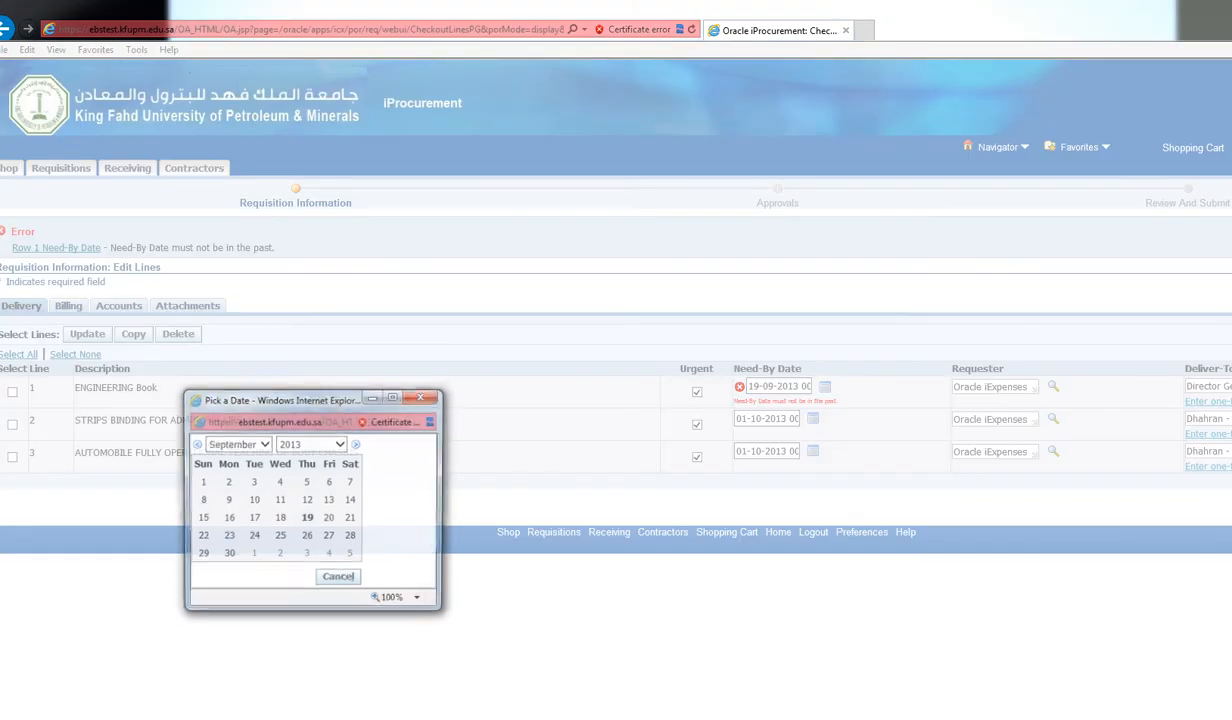
left_click(264, 444)
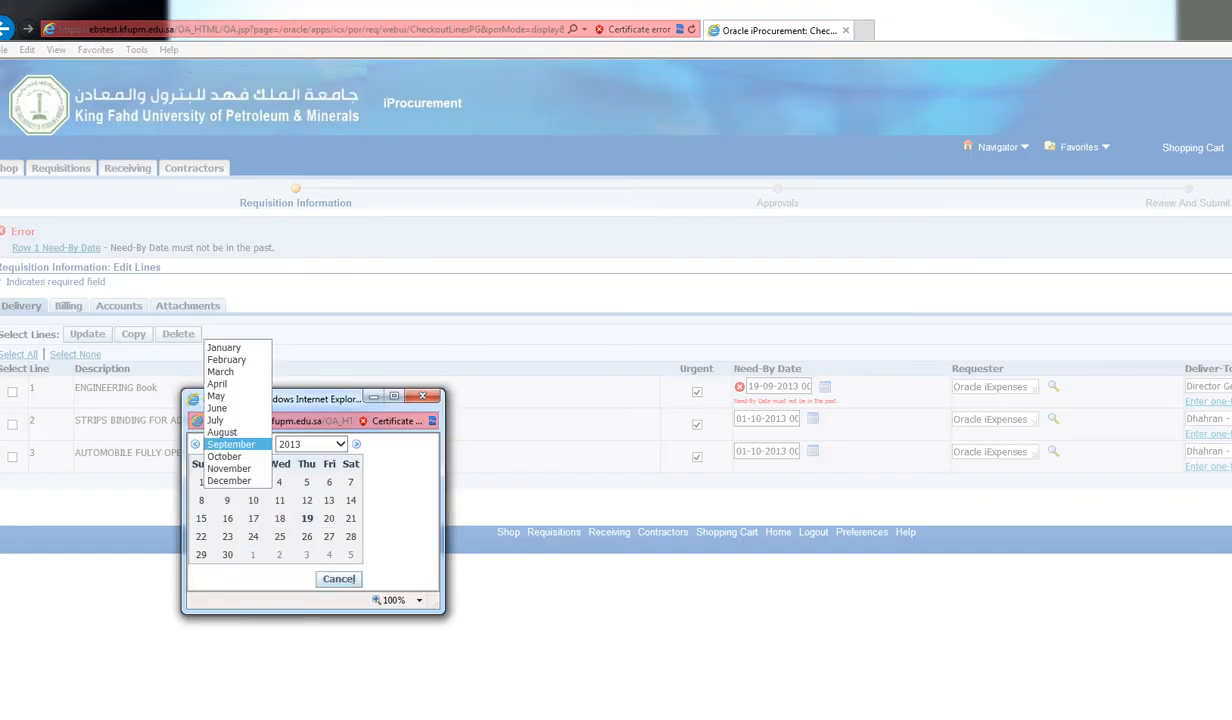
left_click(240, 456)
left_click(280, 518)
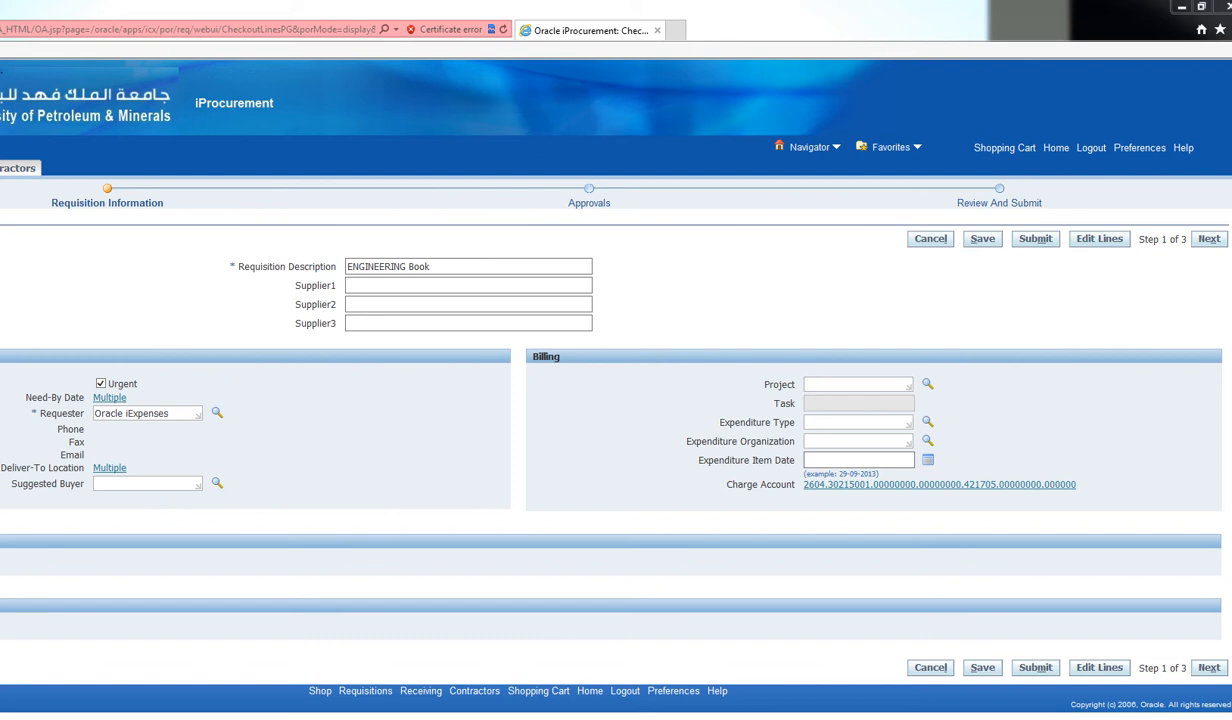
Move the urgent ENGINEERING Book requisition on to the Approvals step
left_click(1209, 668)
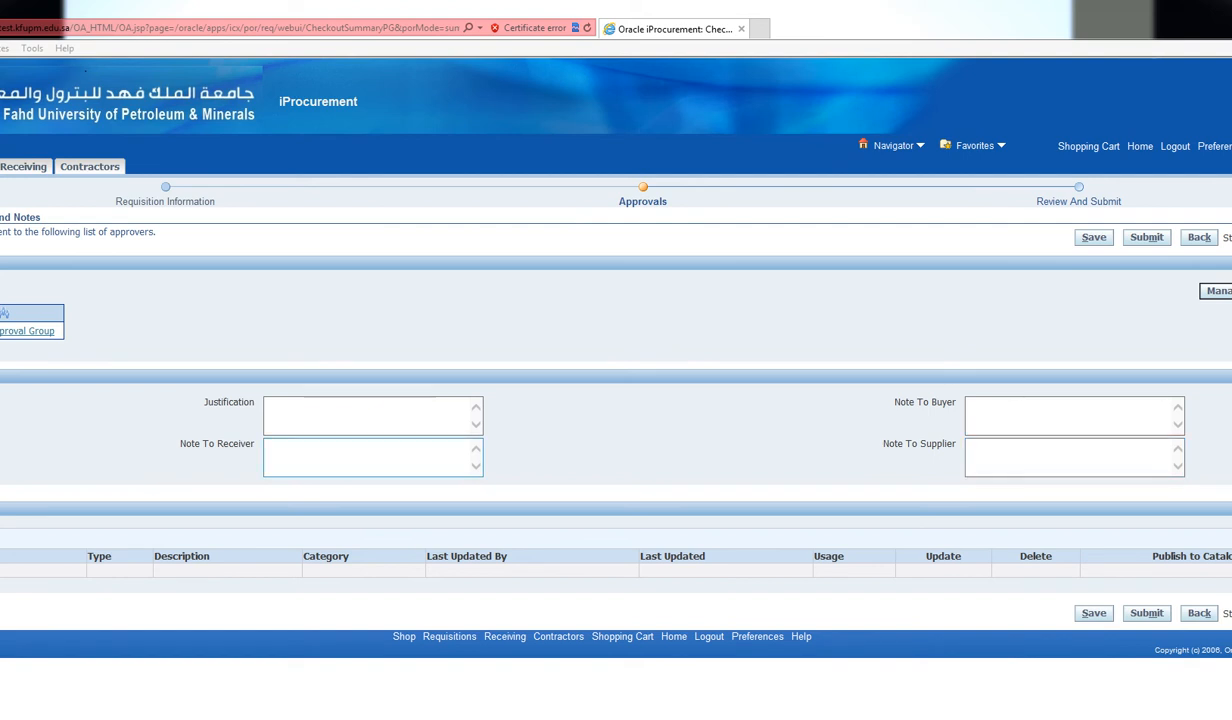
Leave the approval notes blank and continue to the Review and Submit step
left_click(366, 457)
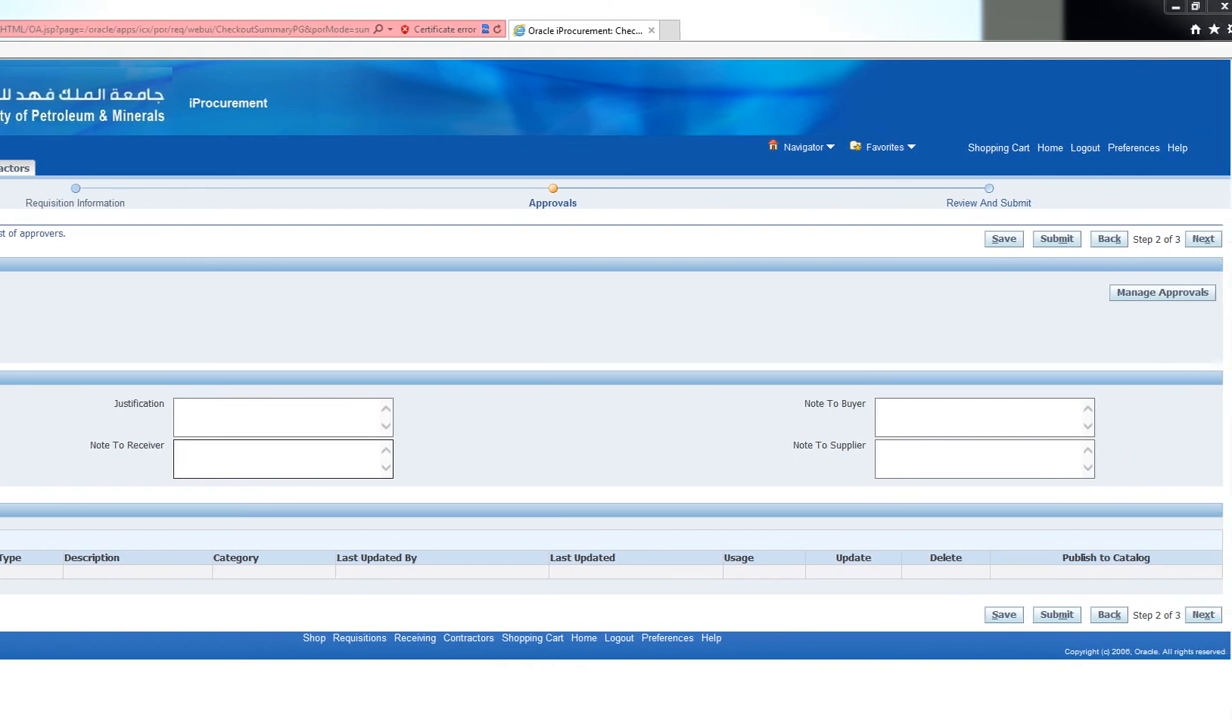
left_click(1162, 293)
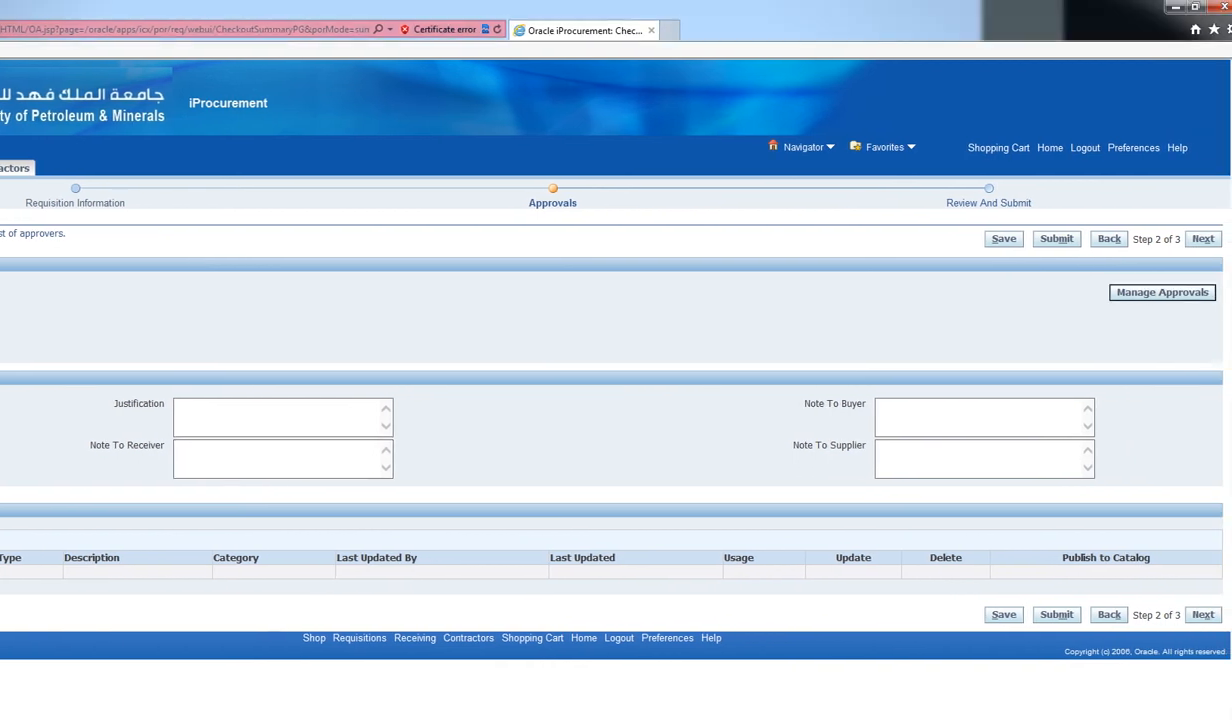
left_click(1203, 615)
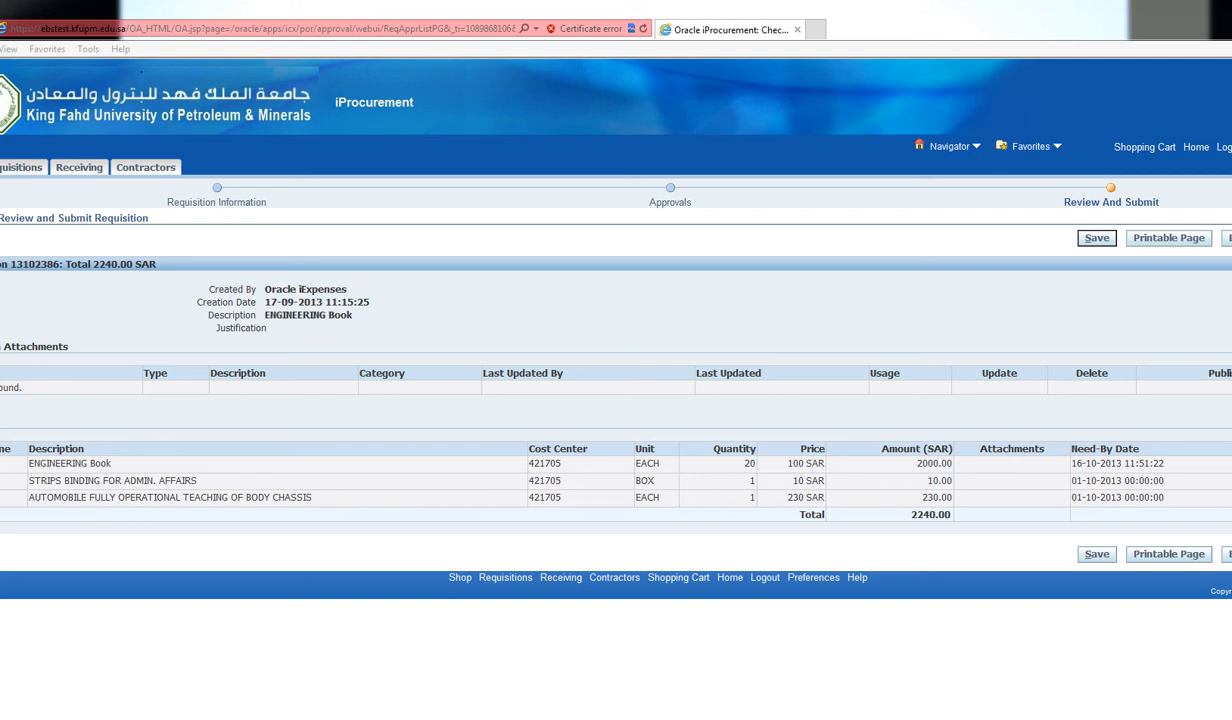
Expand the ENGINEERING Book line's details and look through the requisition review page
left_click(2, 464)
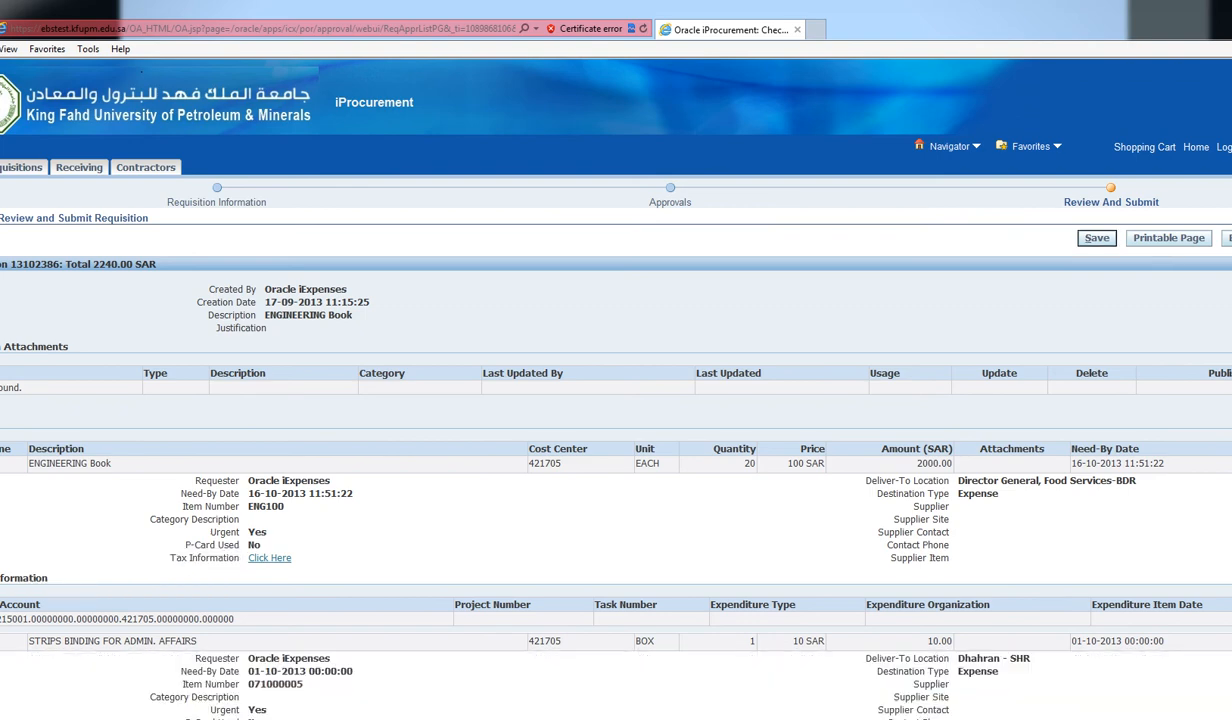
scroll(593, 372, "down", 3)
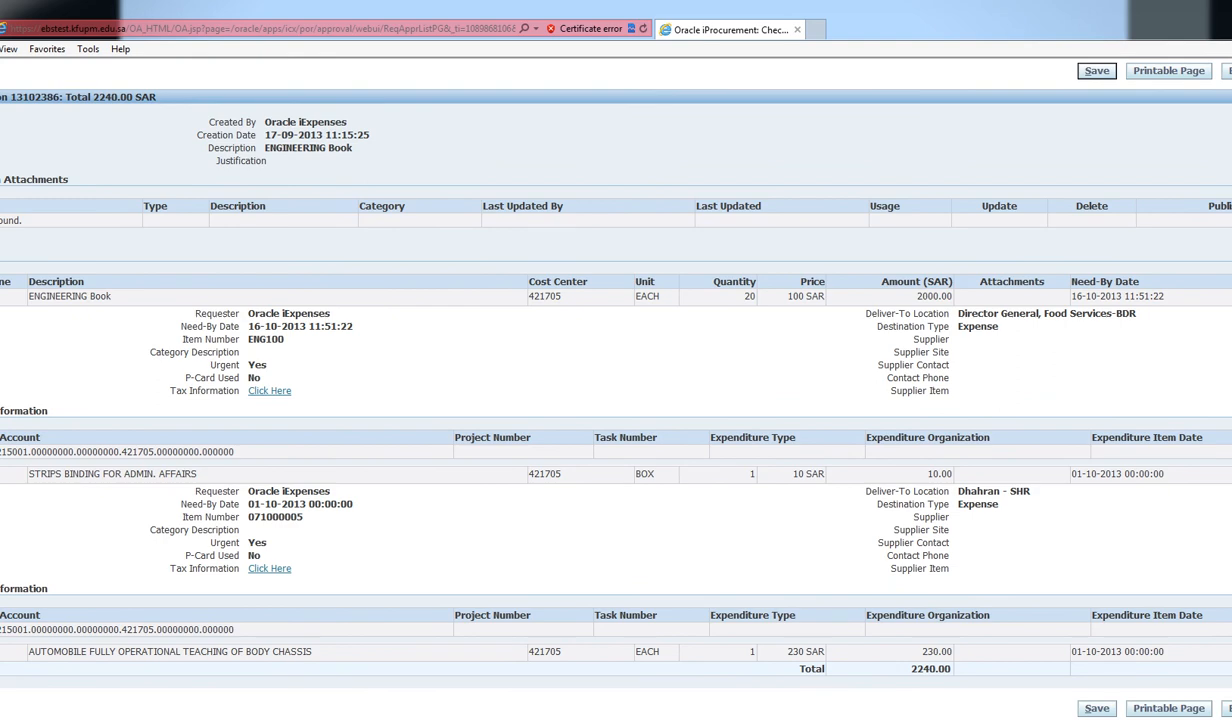
scroll(593, 372, "down", 3)
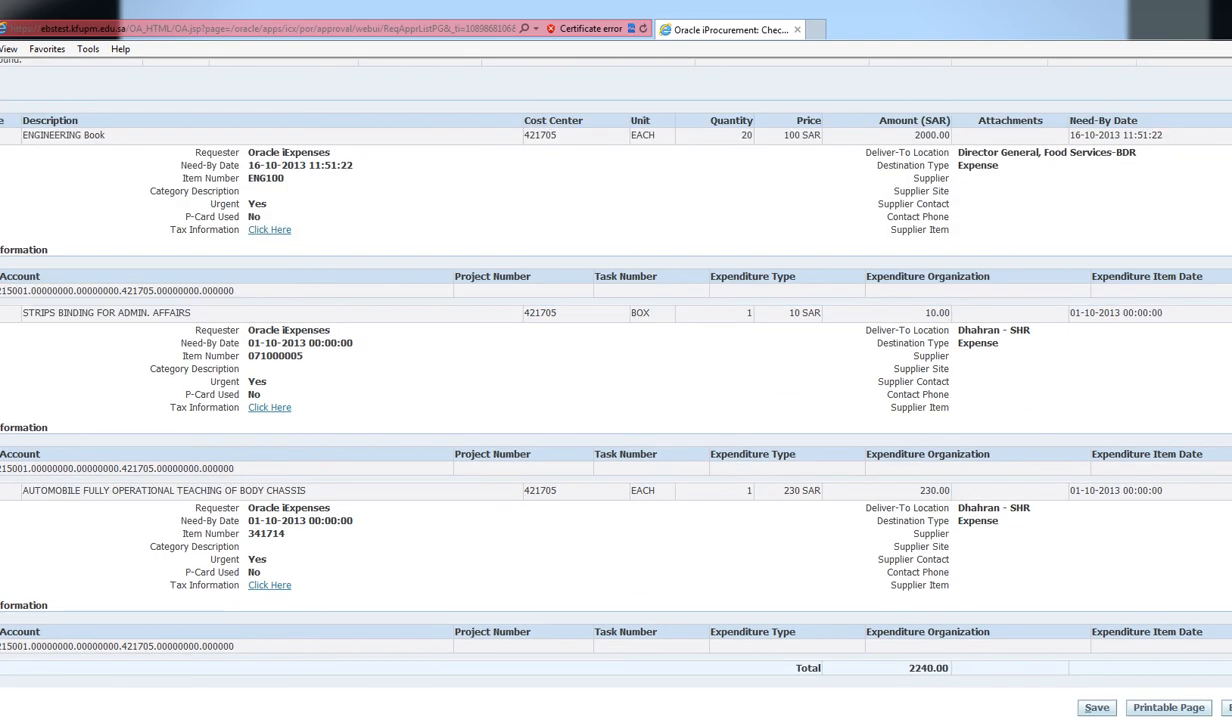
scroll(593, 372, "up", 9)
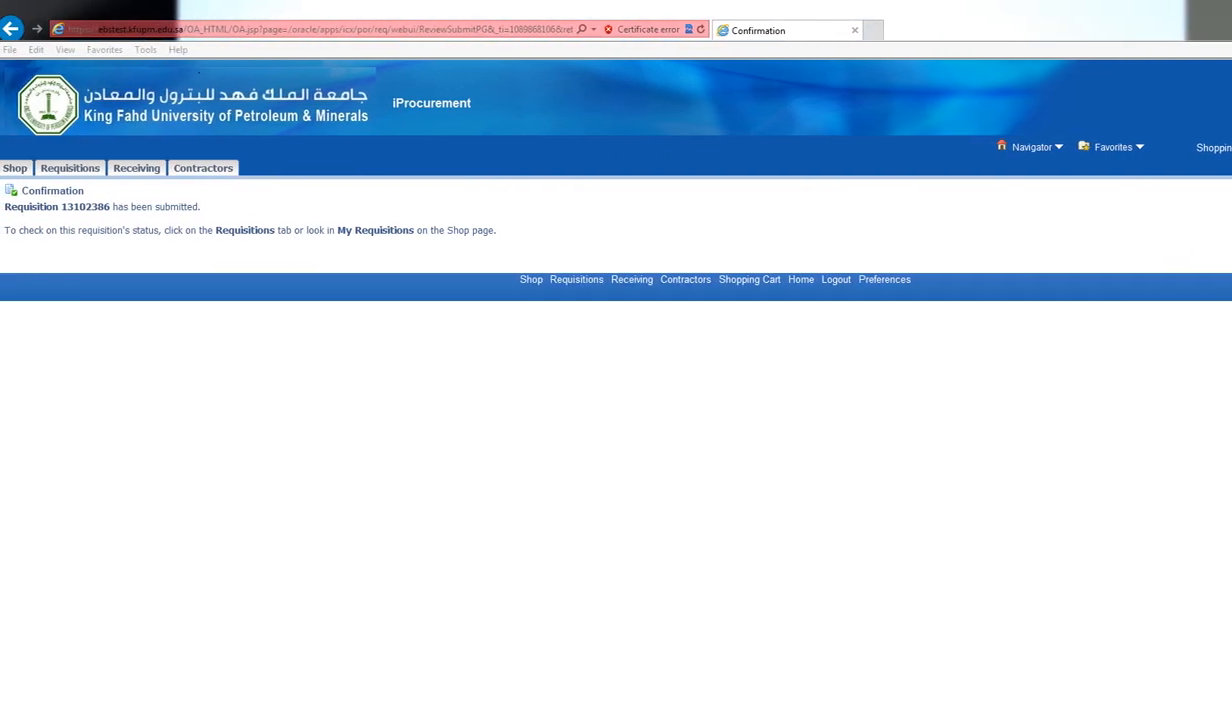
Read the submission confirmation, noting the requisition number and the My Requisitions reference
left_click_drag(6, 206, 203, 206)
left_click(210, 208)
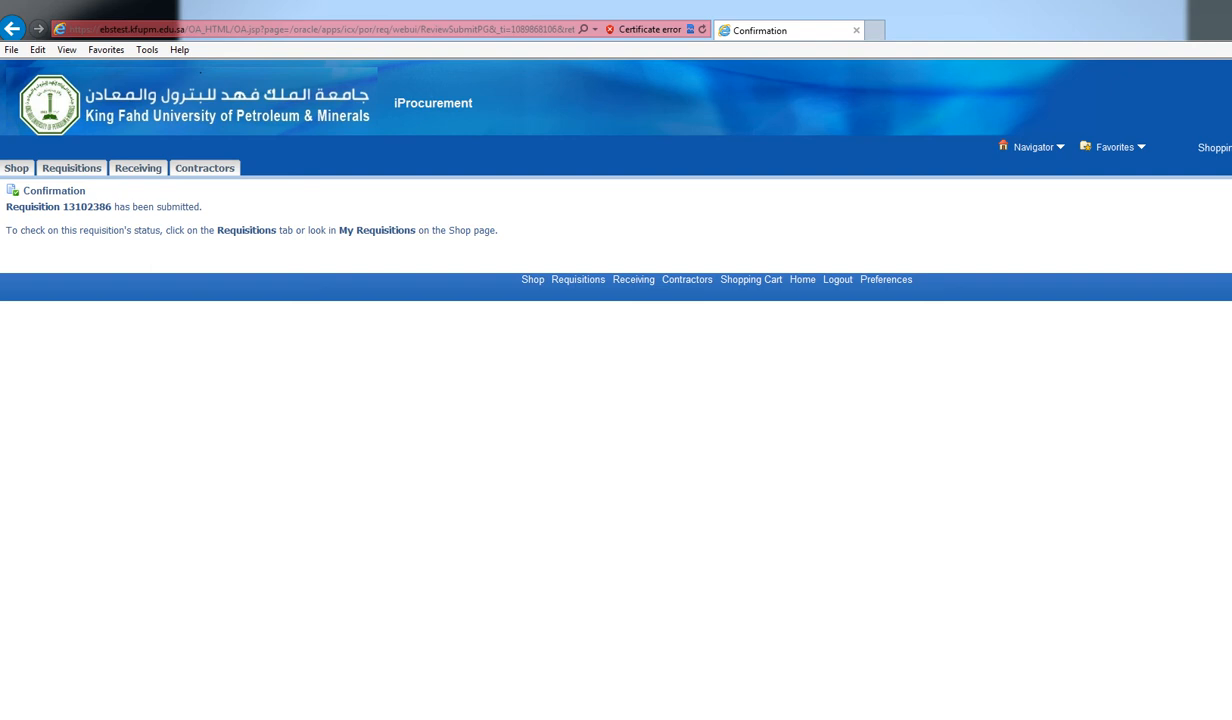
left_click_drag(339, 230, 418, 230)
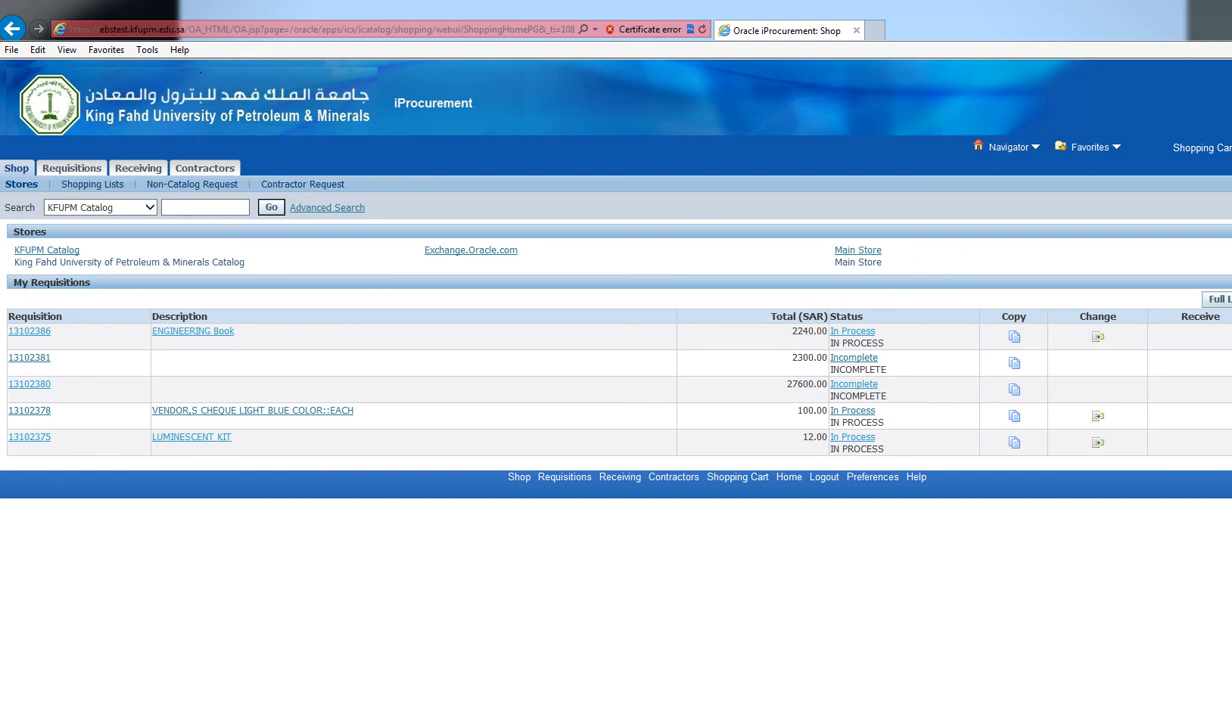
Note the 2240.00 total, view Personal Favorites, then list All My Requisitions
double_click(809, 331)
left_click(92, 184)
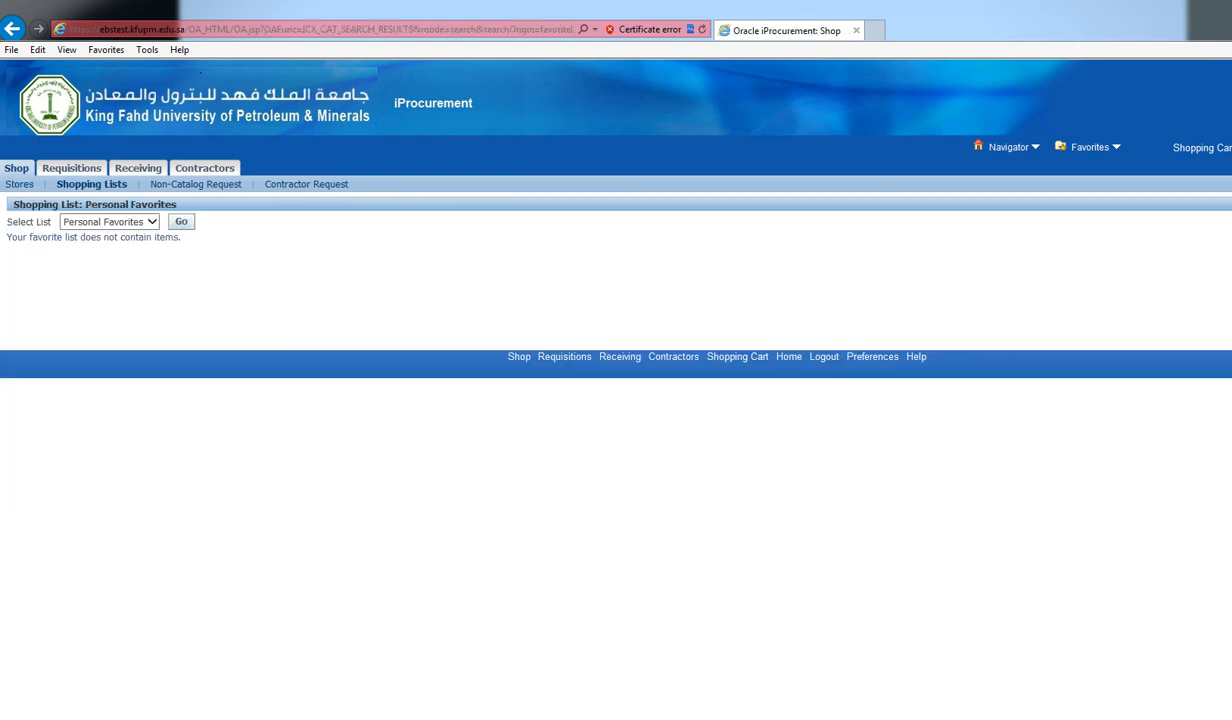
left_click(196, 184)
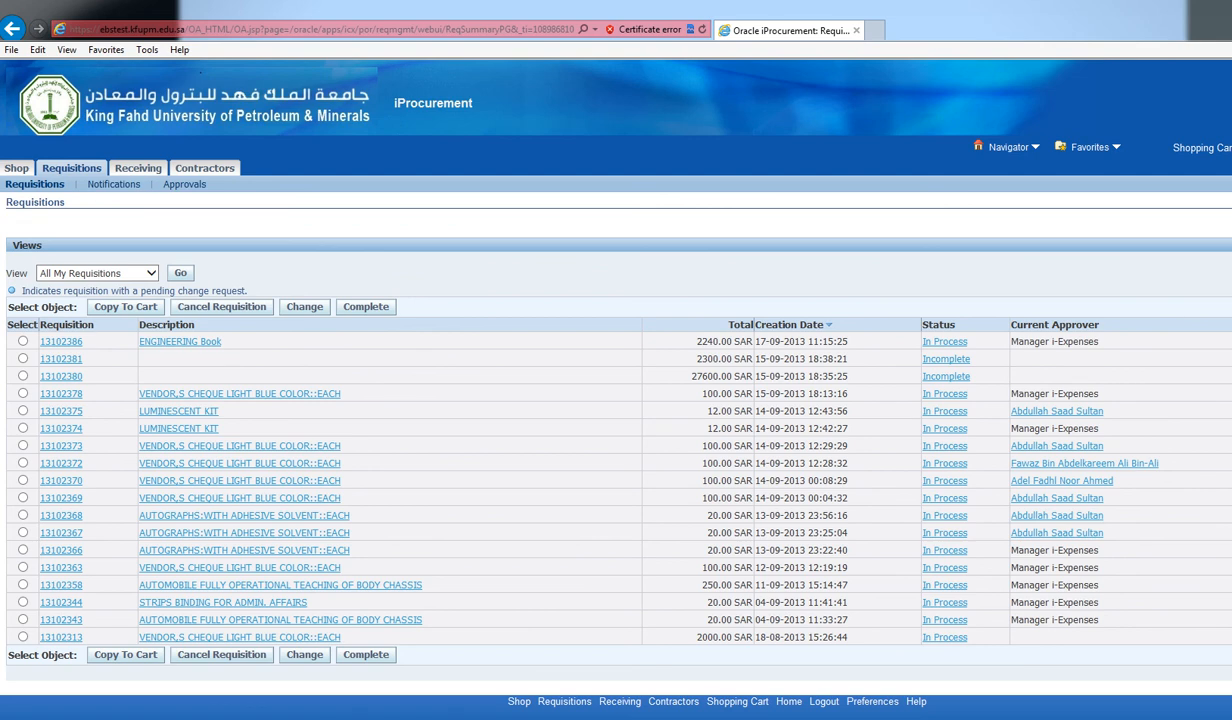
Check open notifications and Requisitions I Have Approved, then return to the Shop page
left_click_drag(1012, 325, 1099, 325)
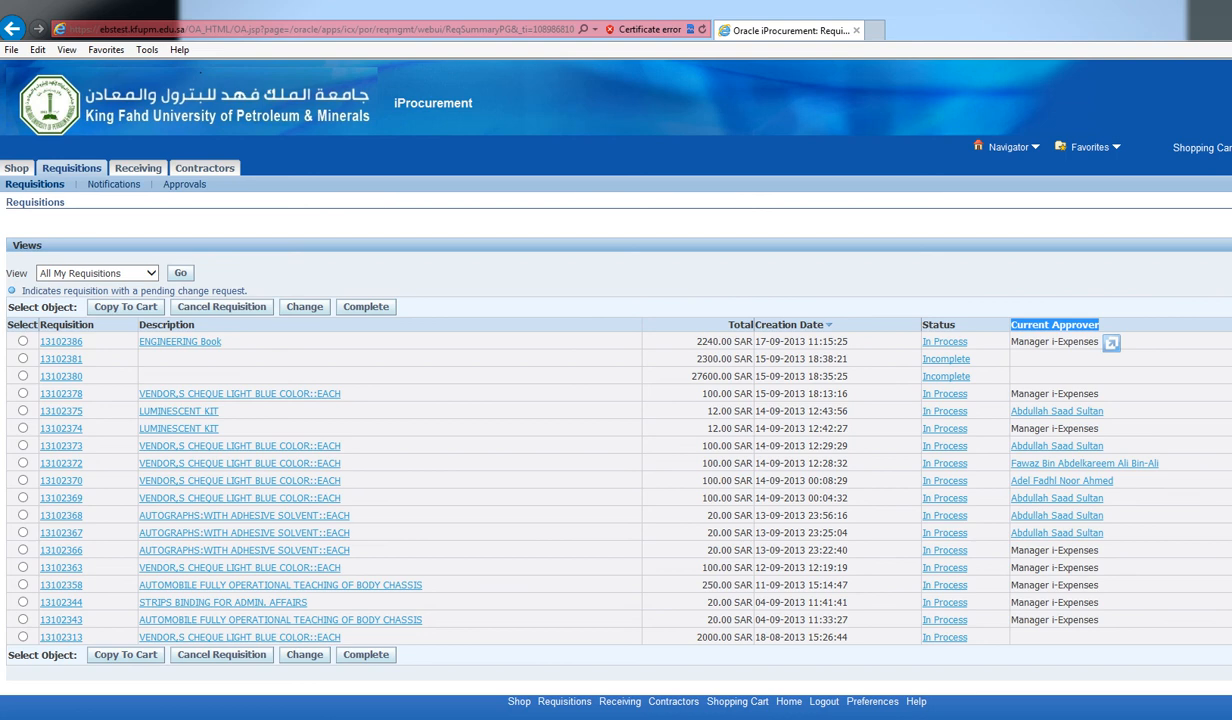
left_click(113, 184)
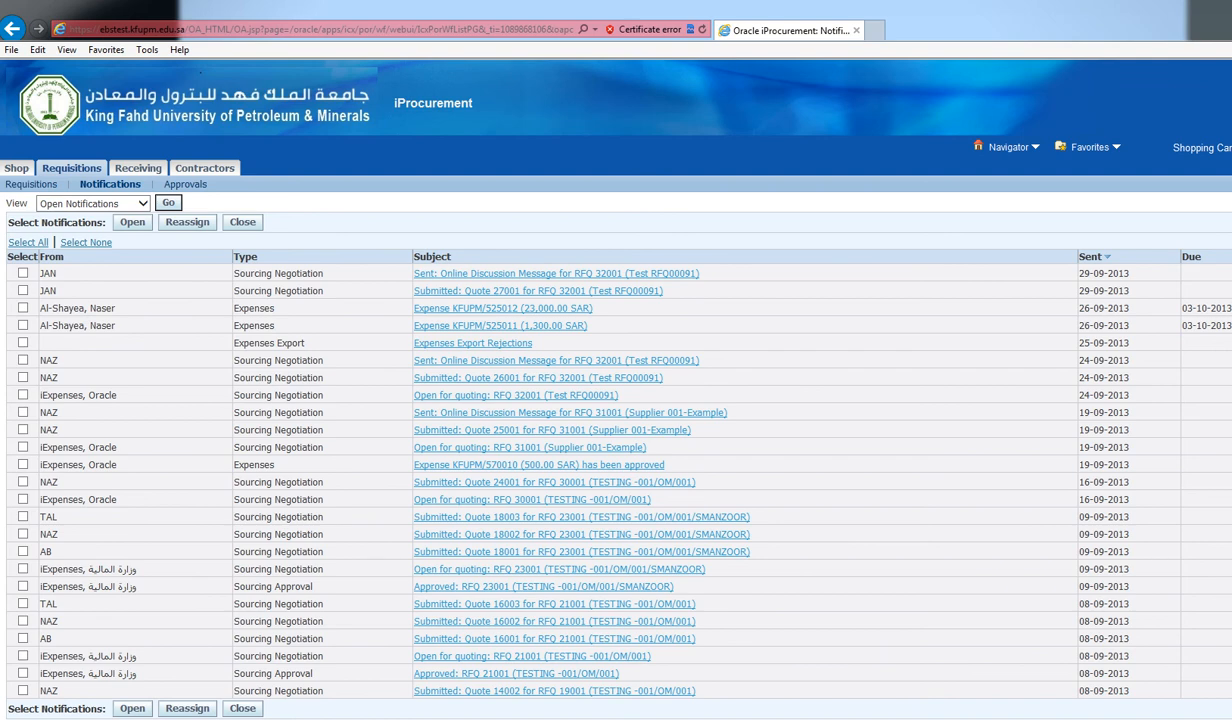
left_click(185, 184)
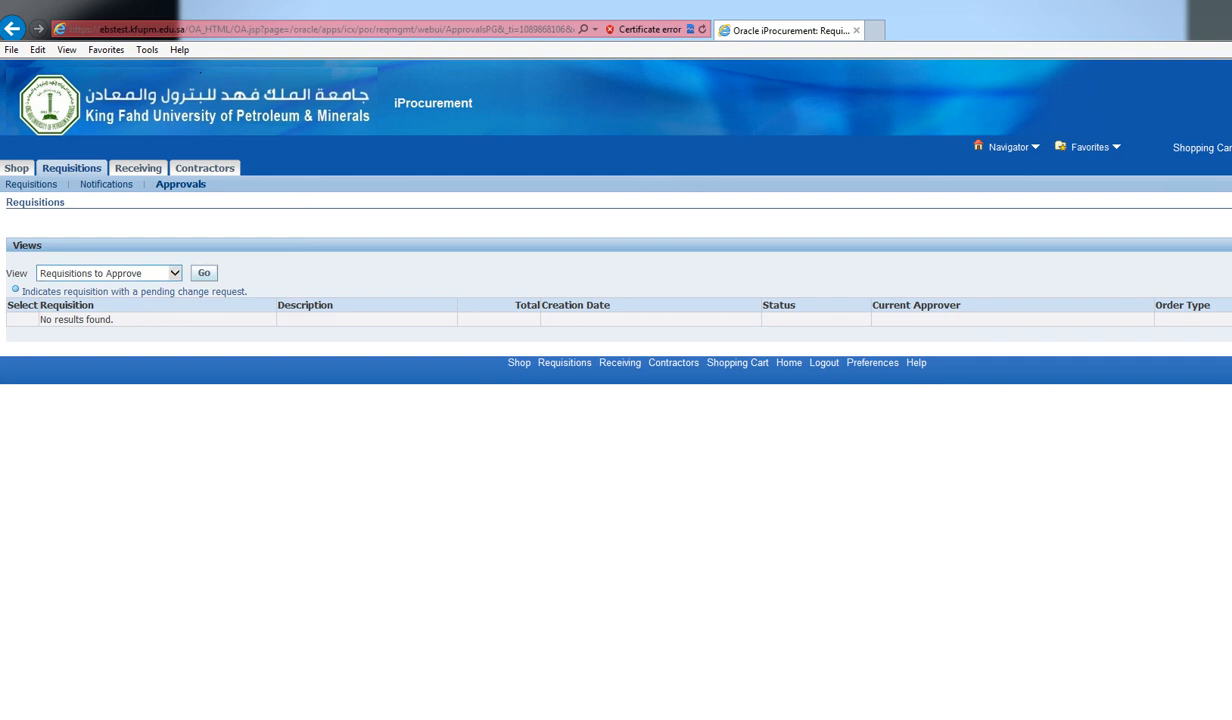
left_click(170, 272)
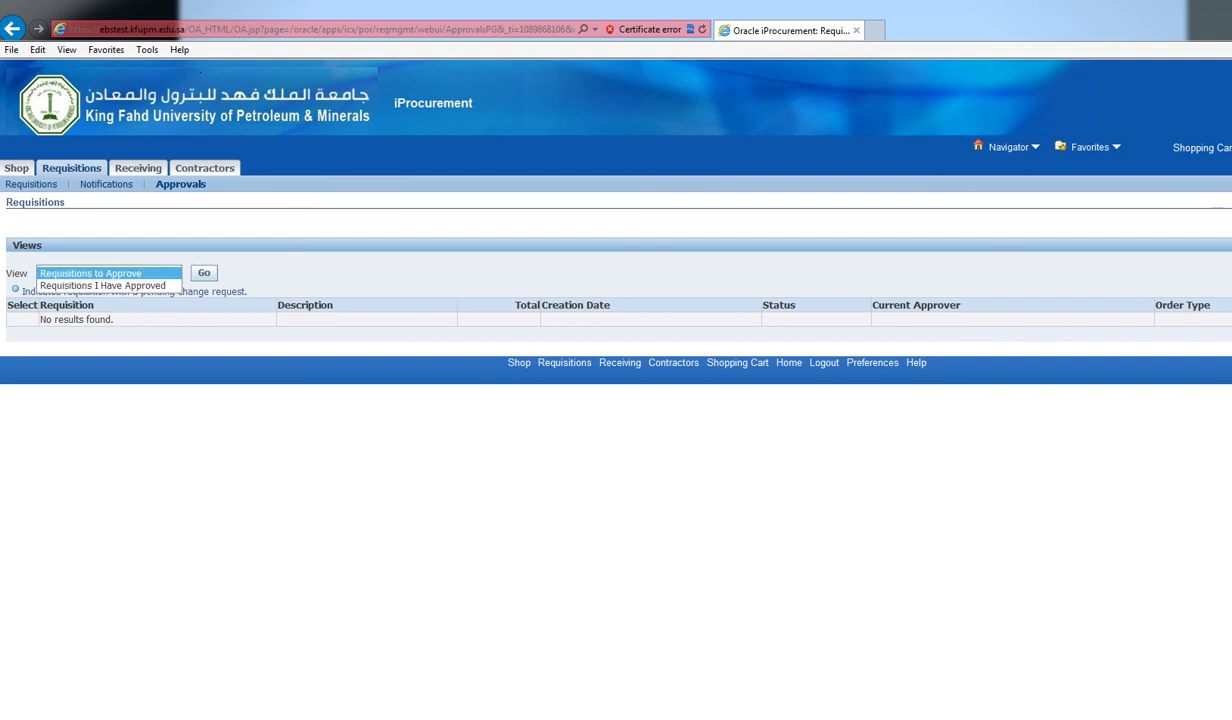
left_click(103, 286)
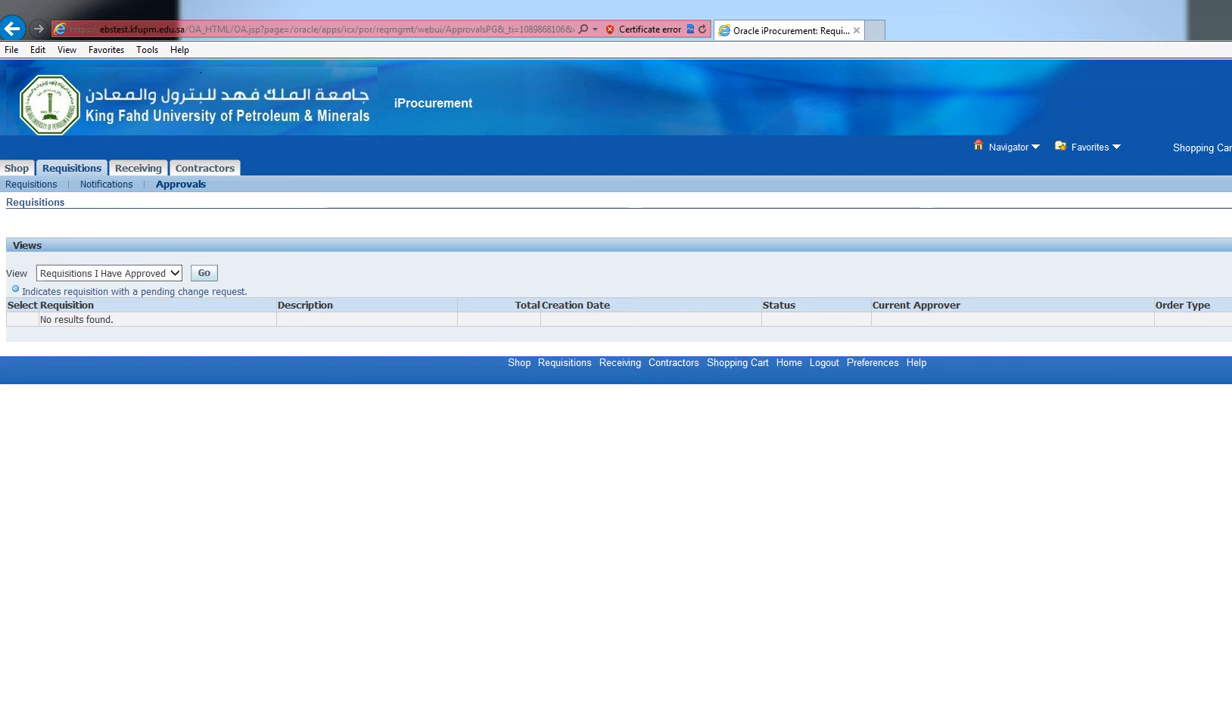
left_click(16, 168)
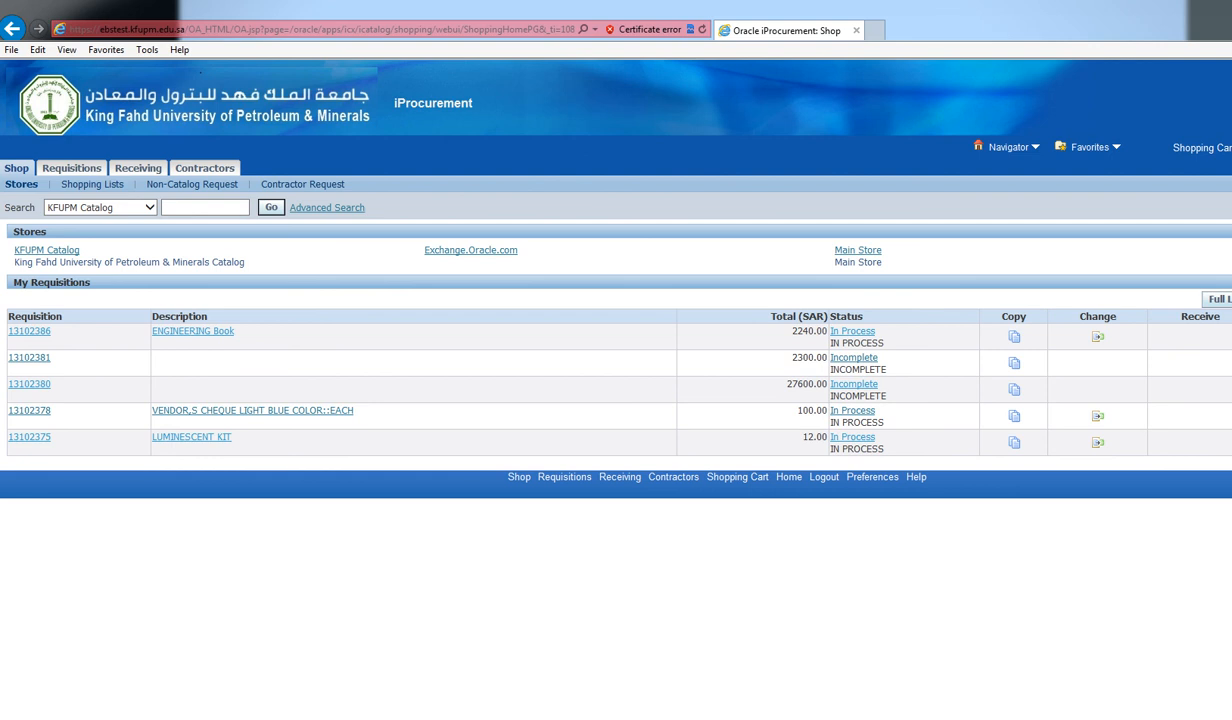
Set My Favorite Store to KFUPM Catalog and Search Results Per Page to 100
left_click(872, 477)
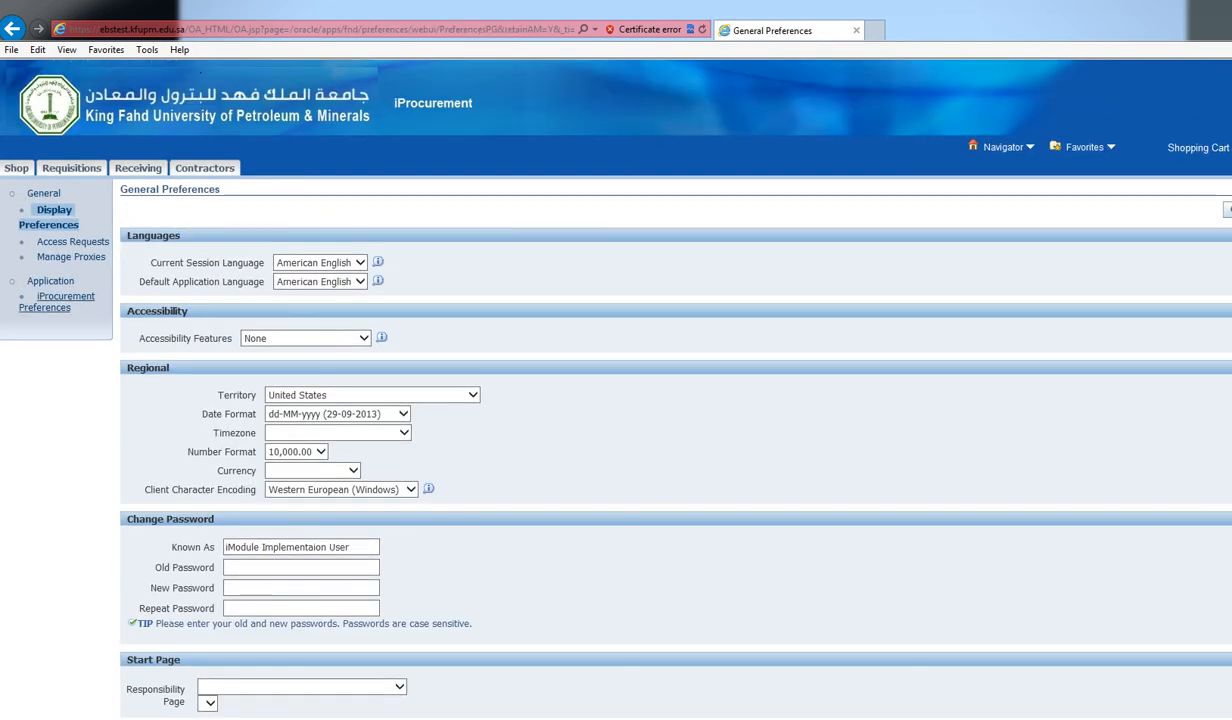
left_click(66, 296)
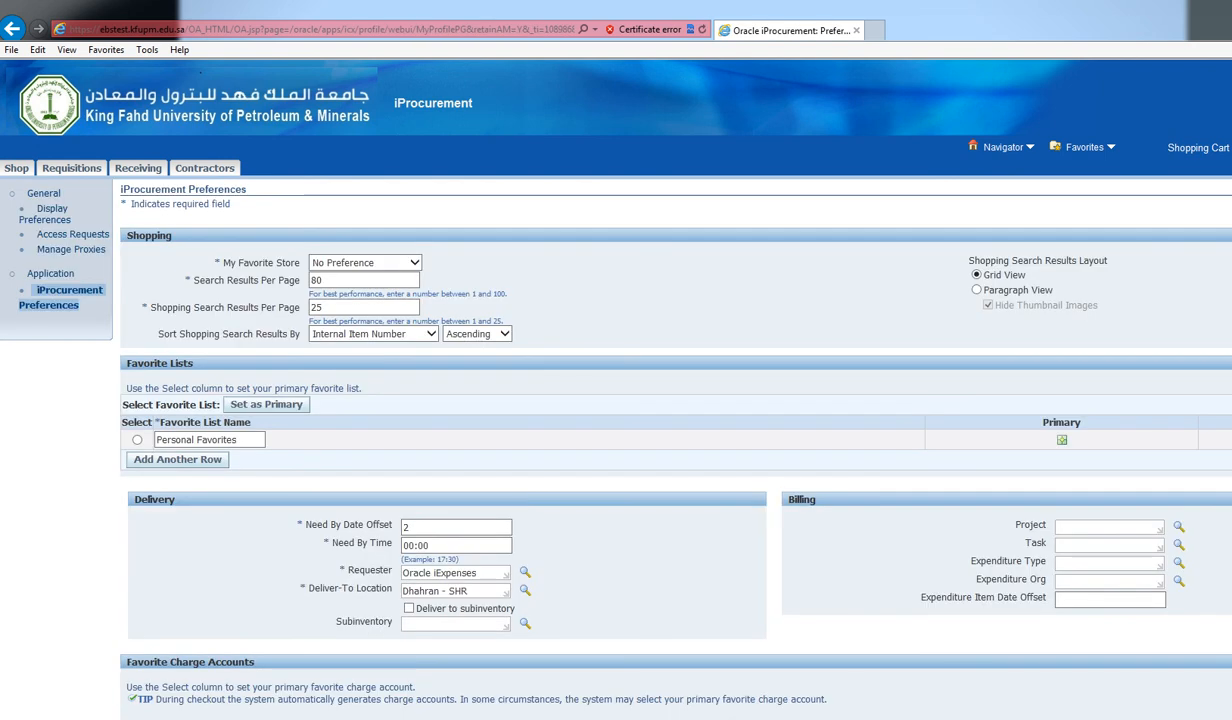
scroll(616, 390, "down", 2)
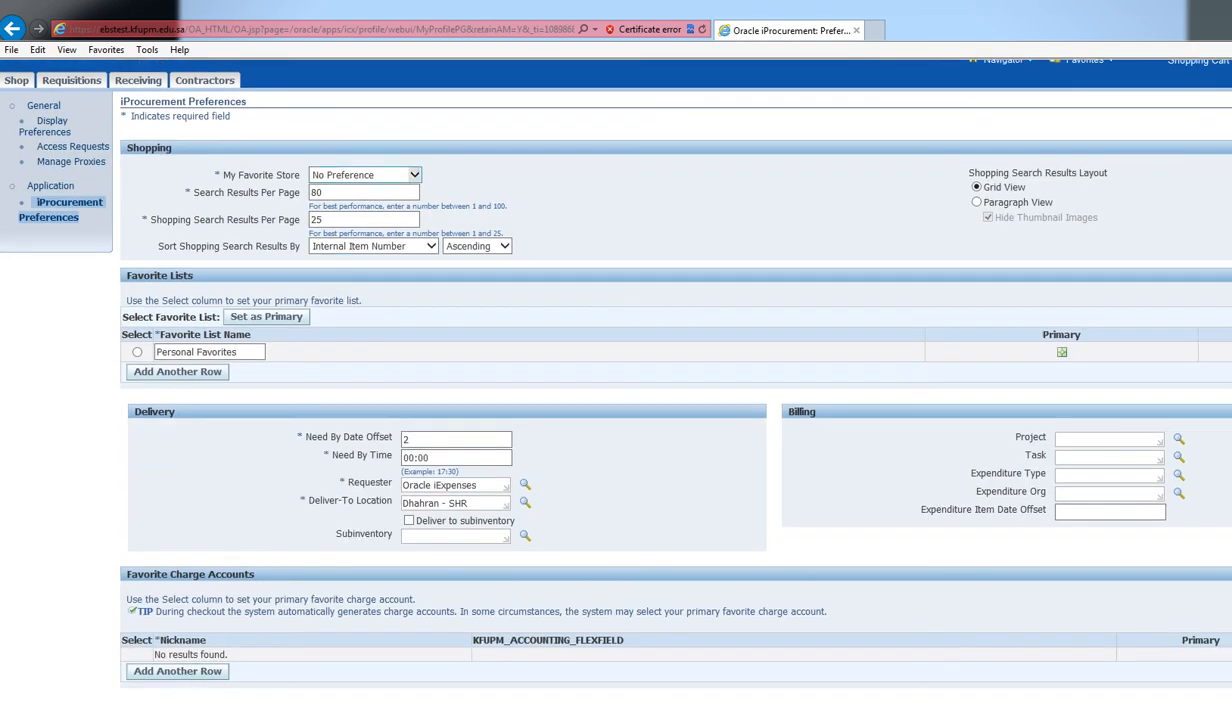
left_click(414, 175)
left_click(350, 198)
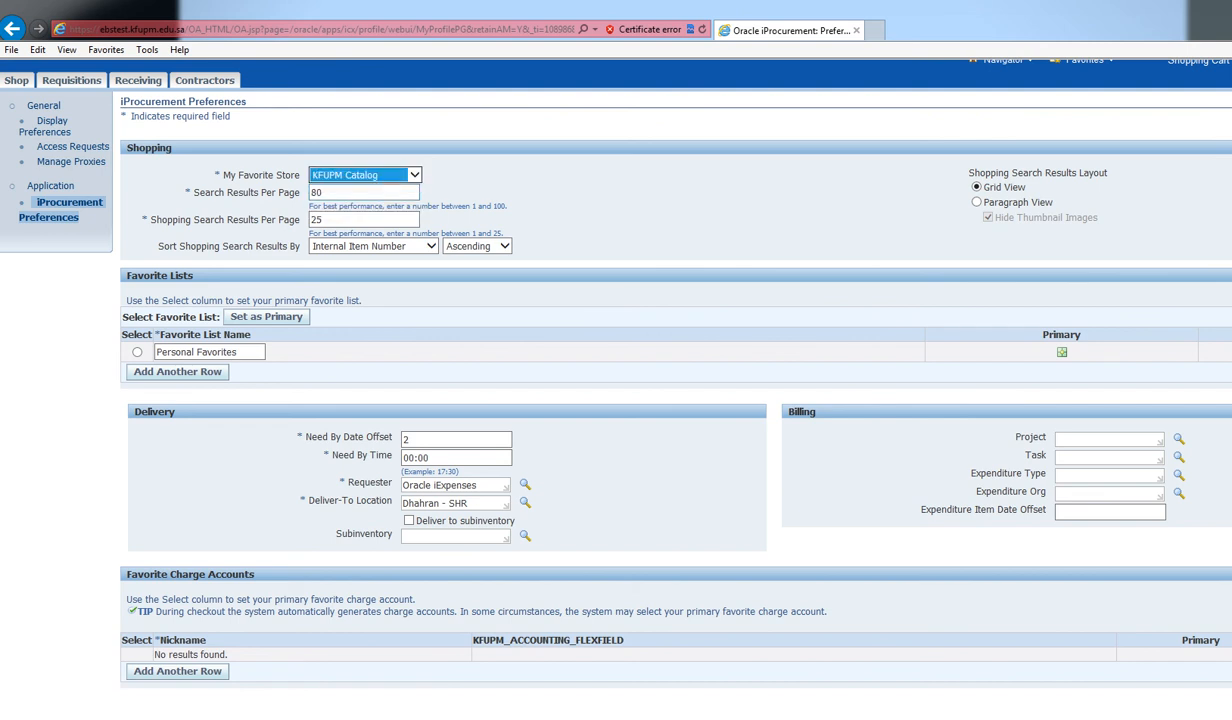
key("Tab")
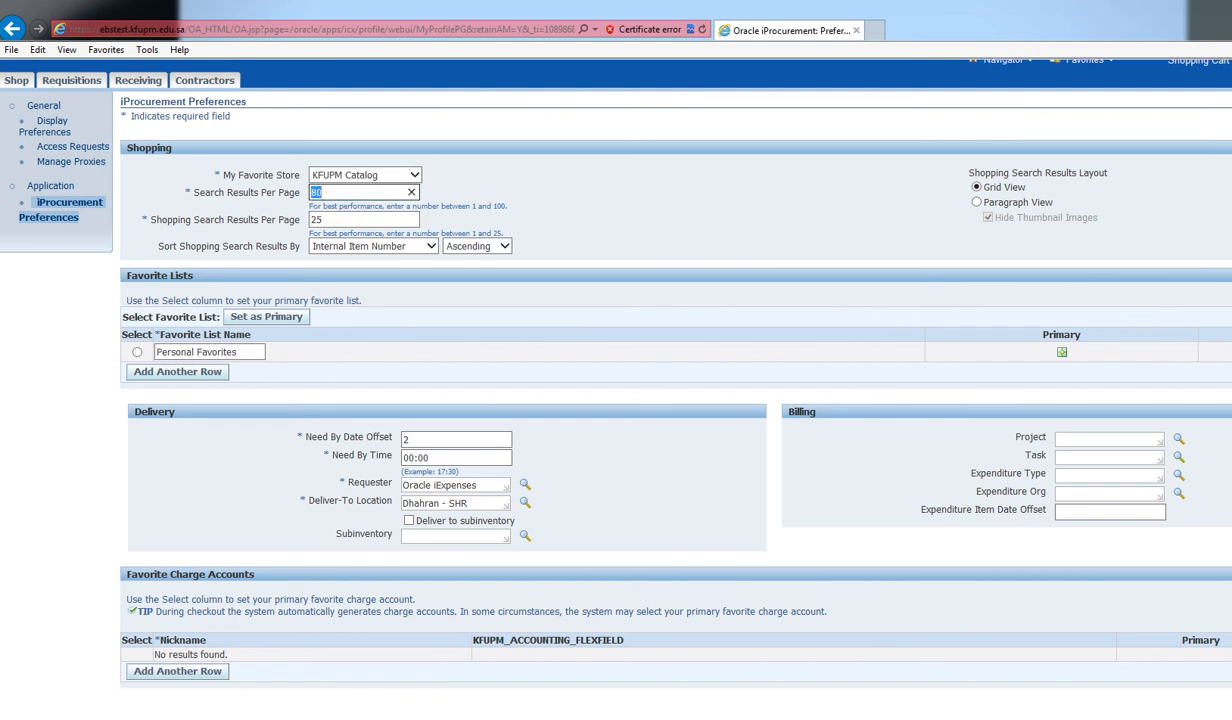
type("100")
key("Tab")
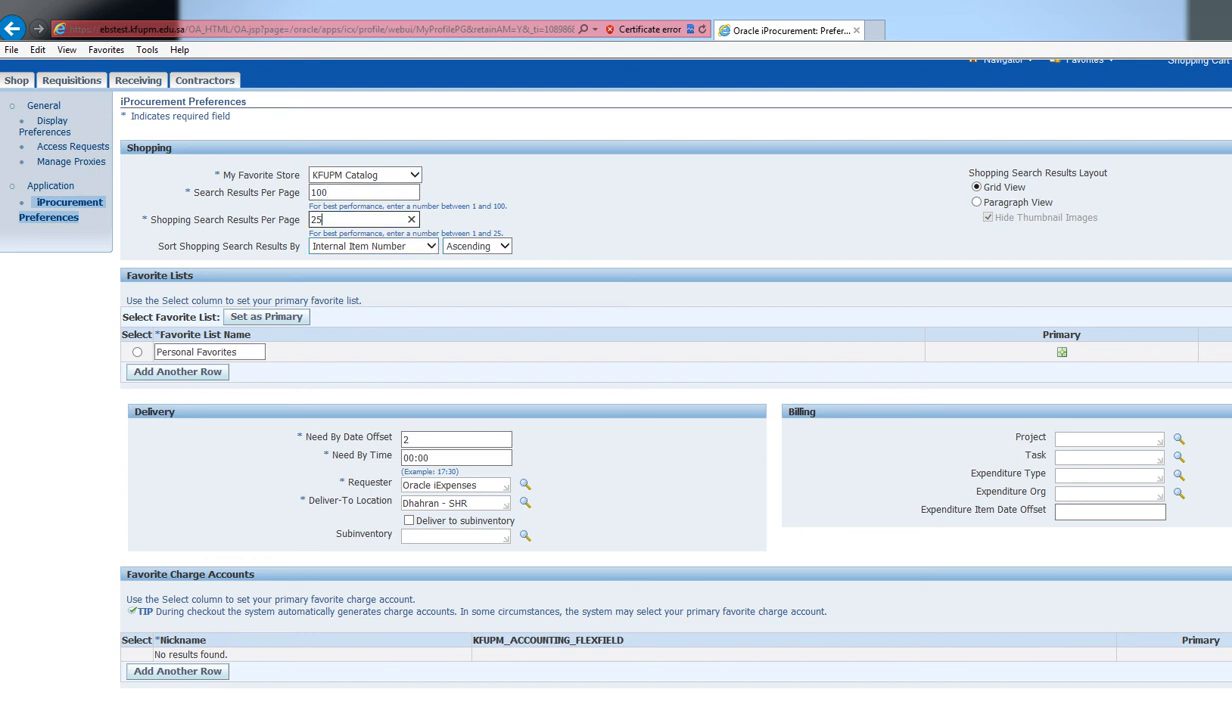
left_click_drag(223, 246, 296, 258)
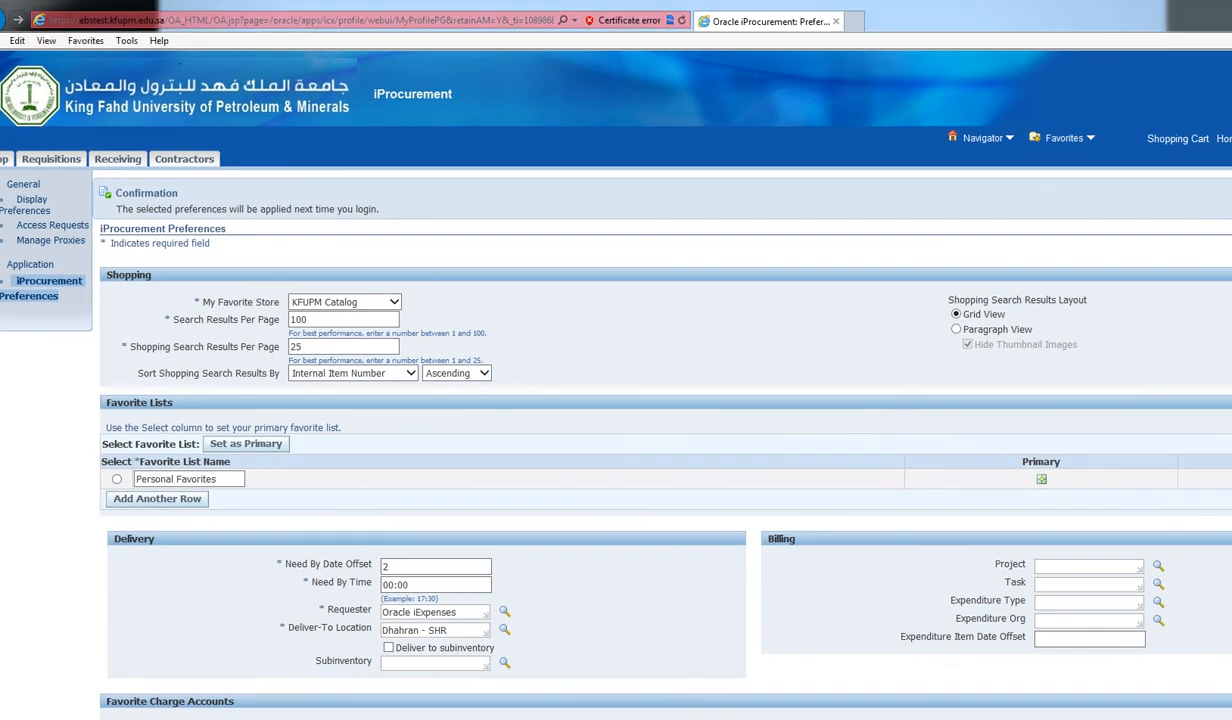
Confirm the preferences were saved and go back to the Shop home page
left_click_drag(116, 209, 376, 209)
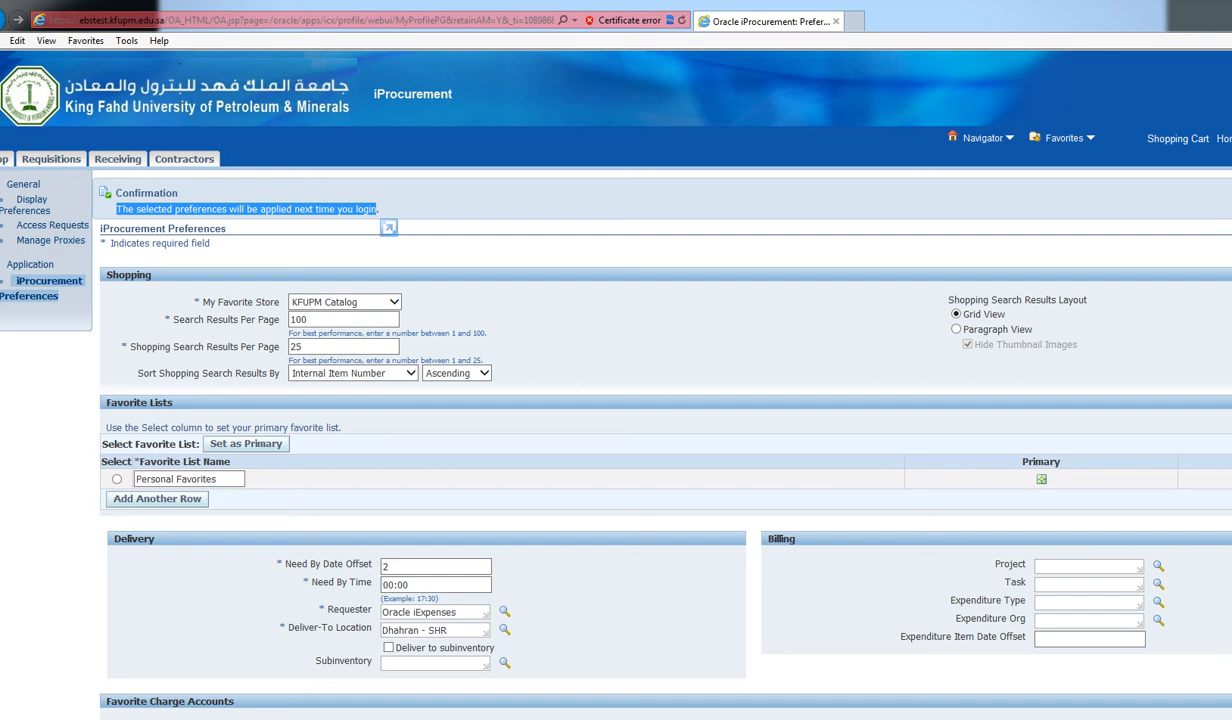
left_click(1225, 139)
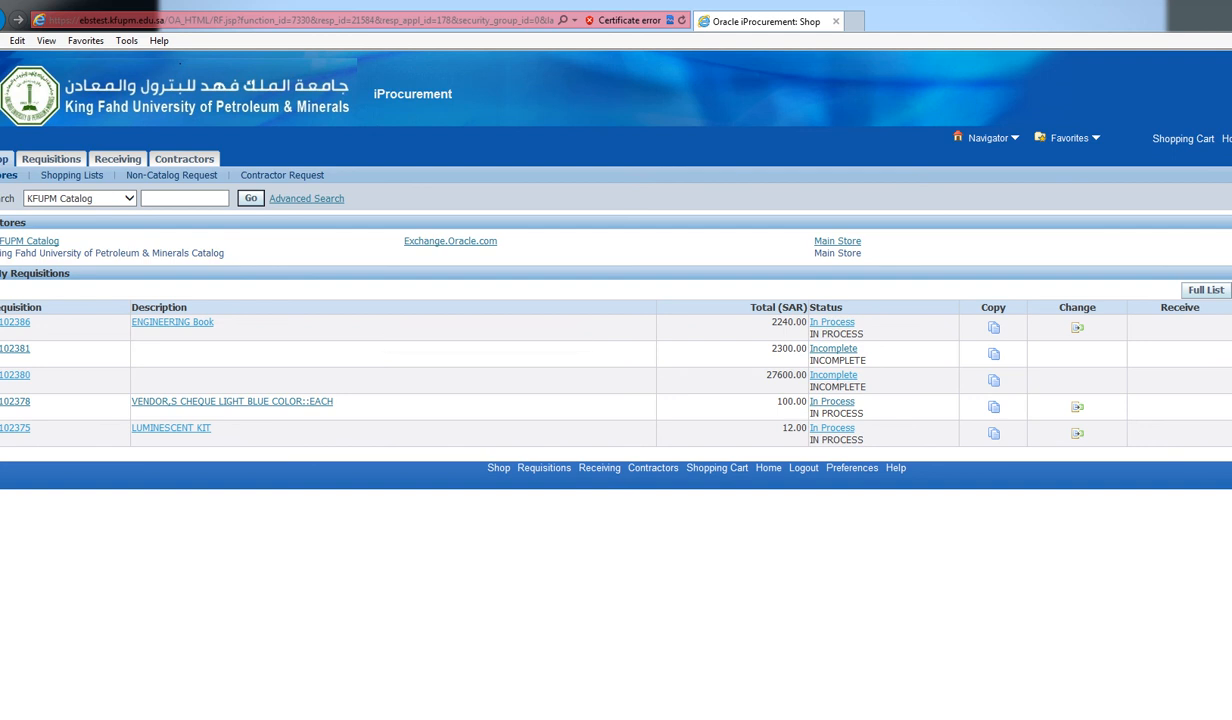
left_click(372, 716)
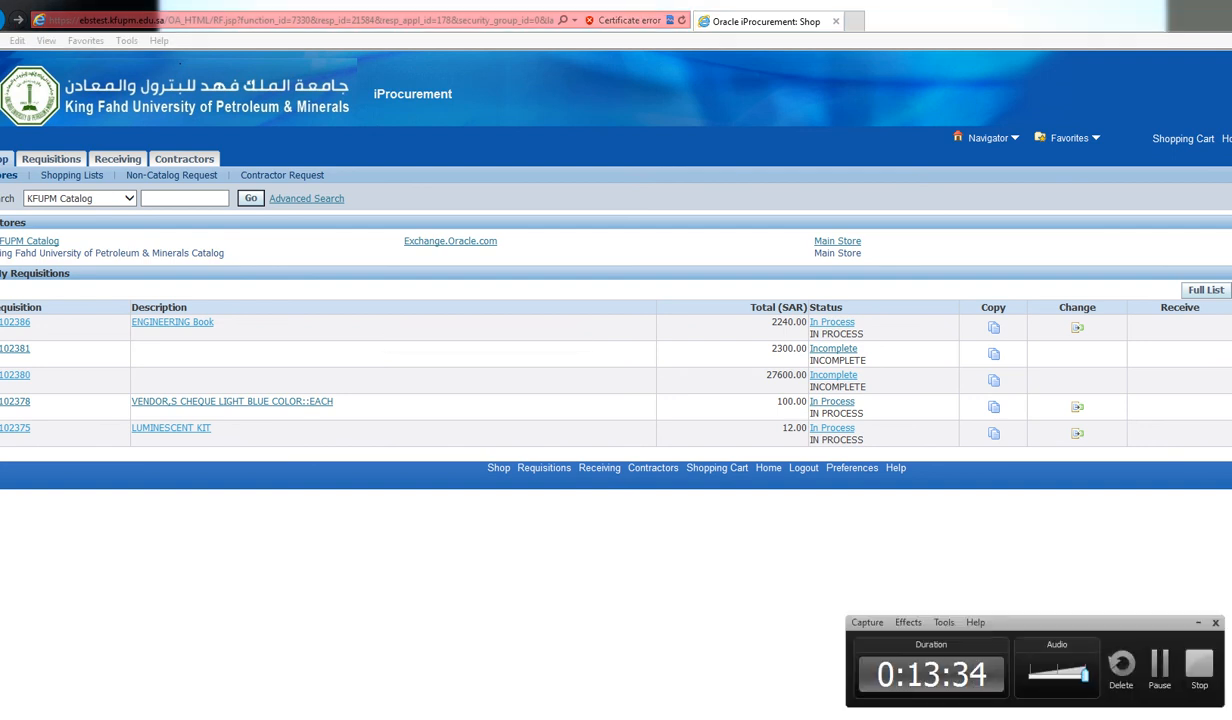